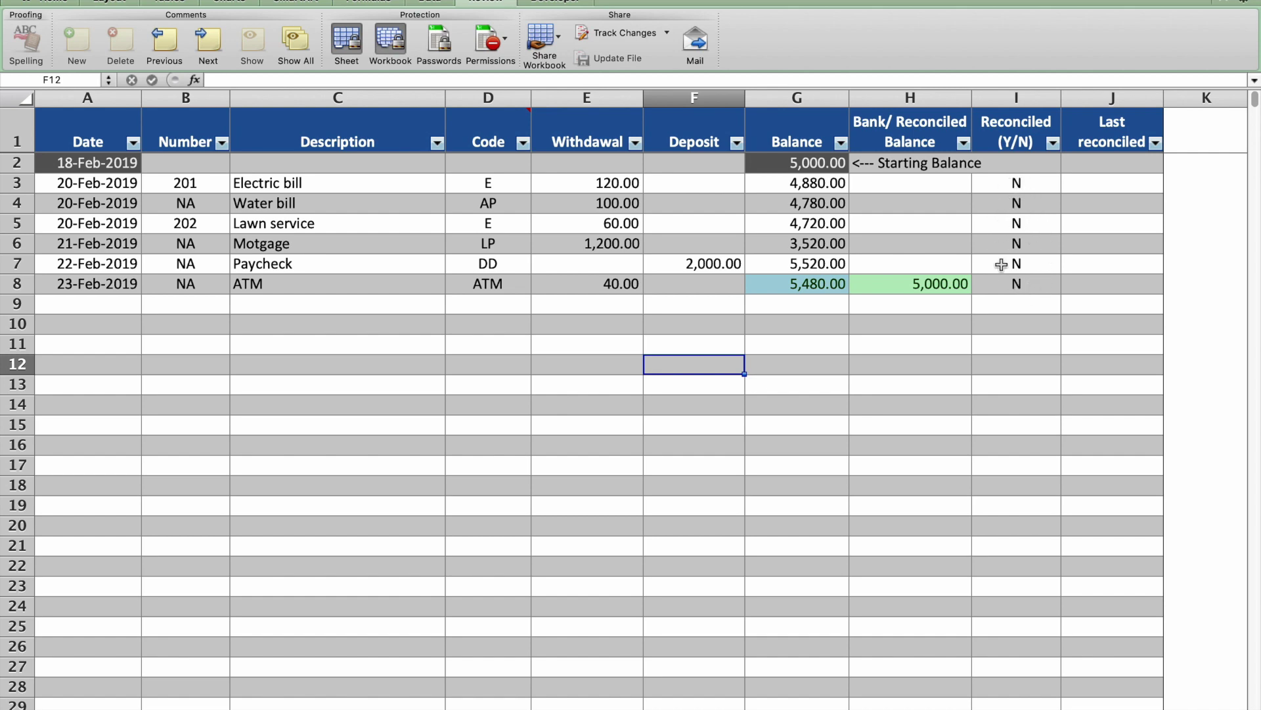
Step: Check the Electric bill's code and the 5,000.00 starting balance, then go to the first empty row
left_click(488, 183)
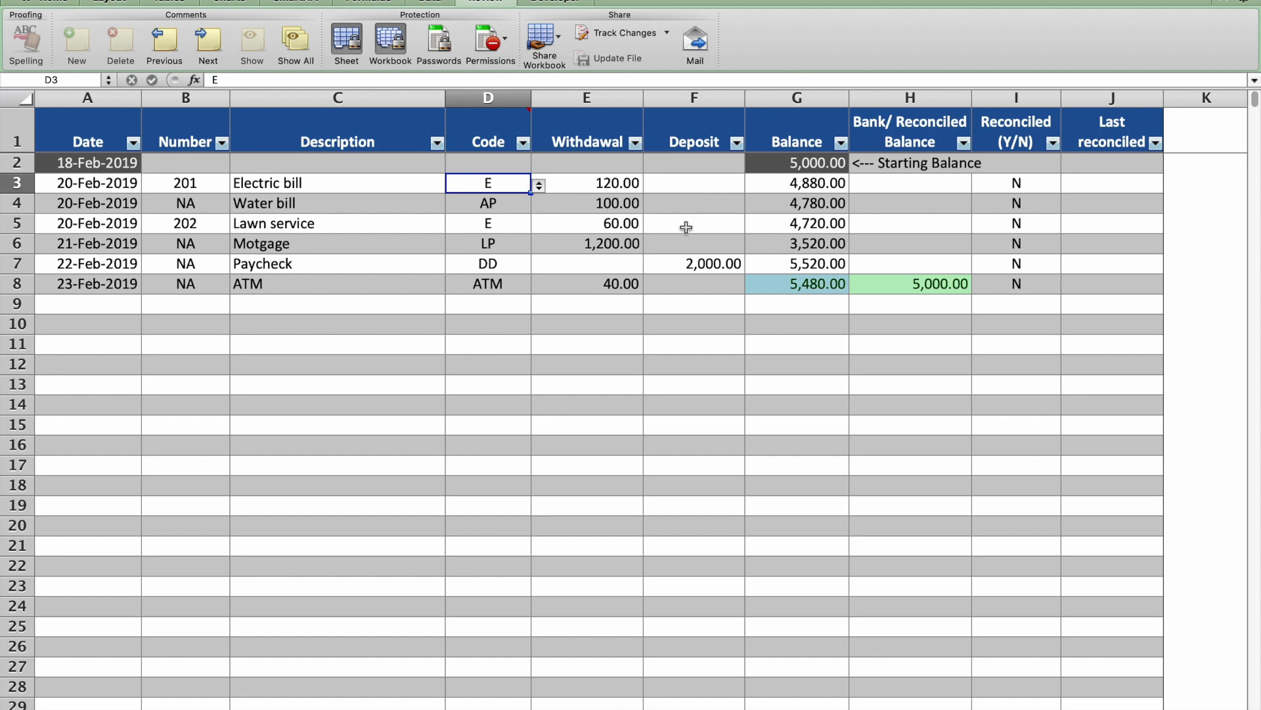
left_click(806, 162)
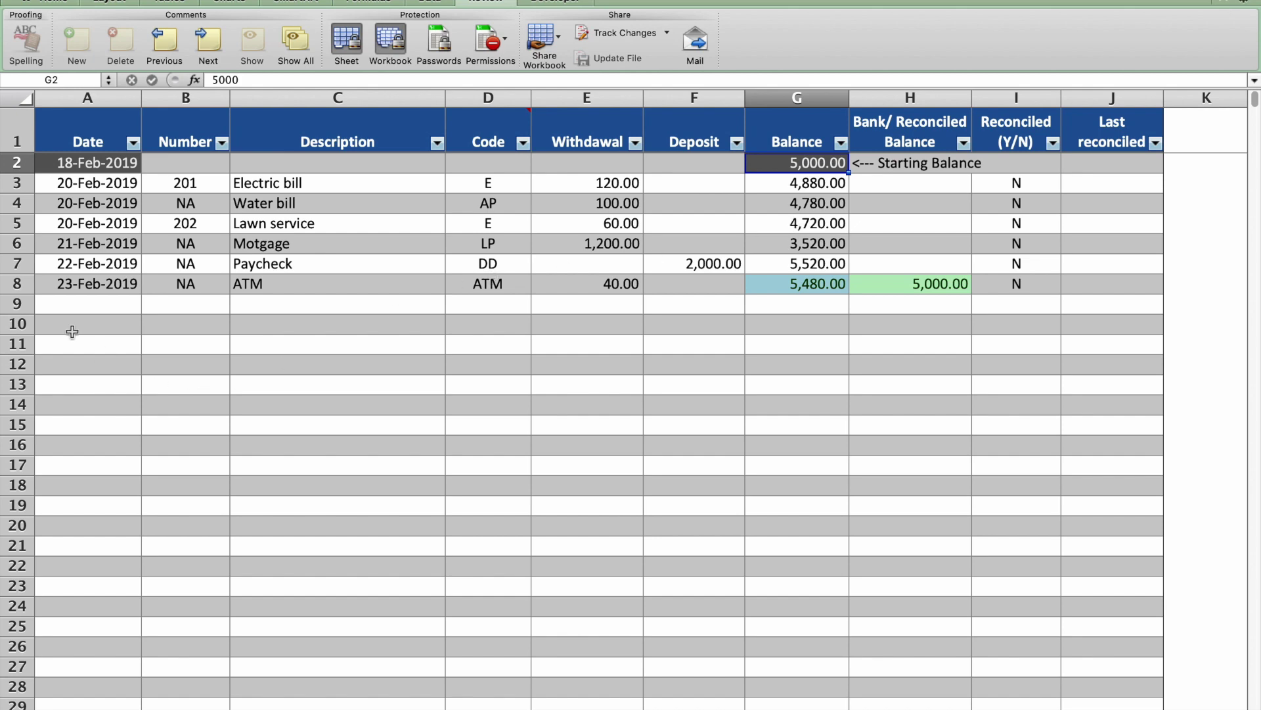
left_click(62, 303)
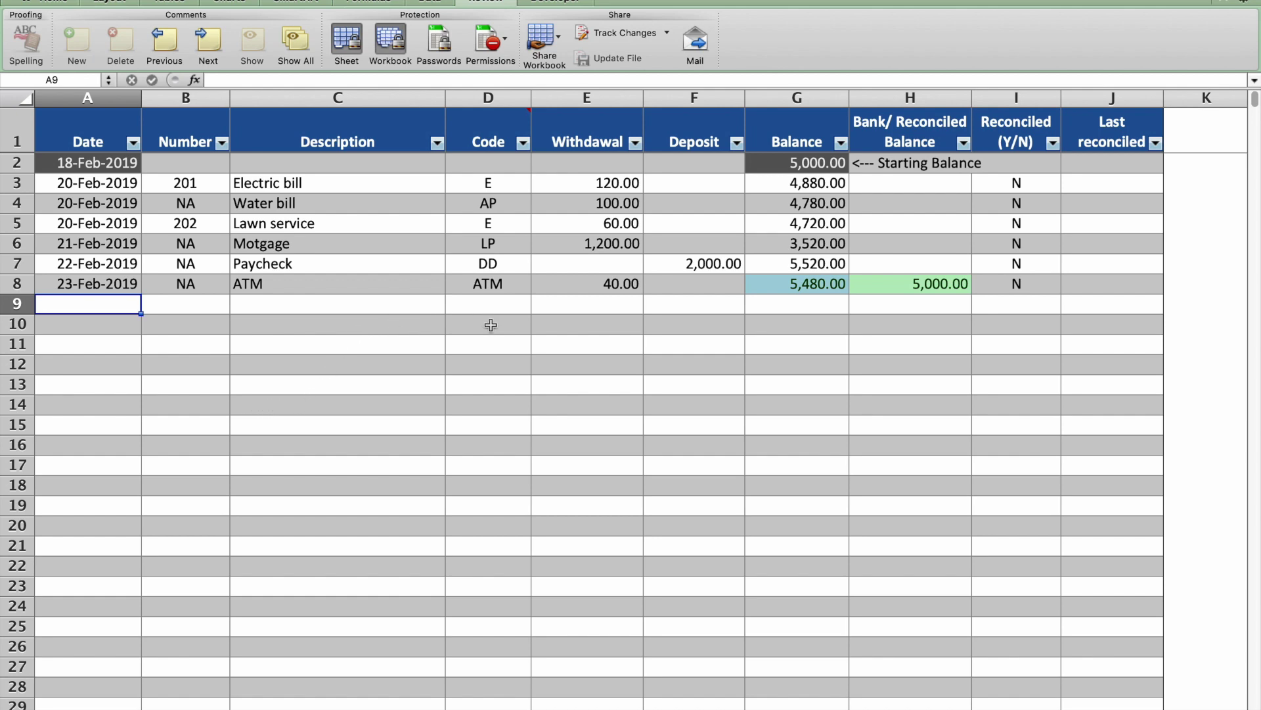
Step: Try a 70 withdrawal in row 10 and move it to row 9, then undo it
left_click(612, 323)
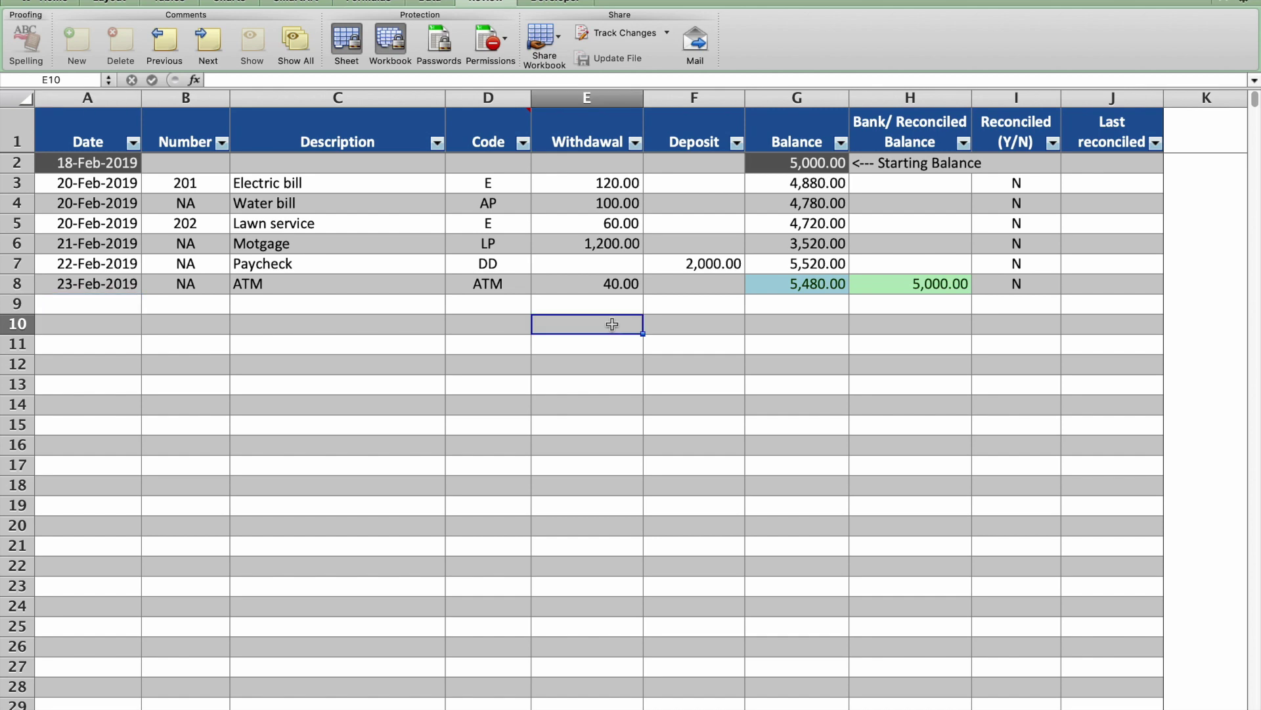
type("70")
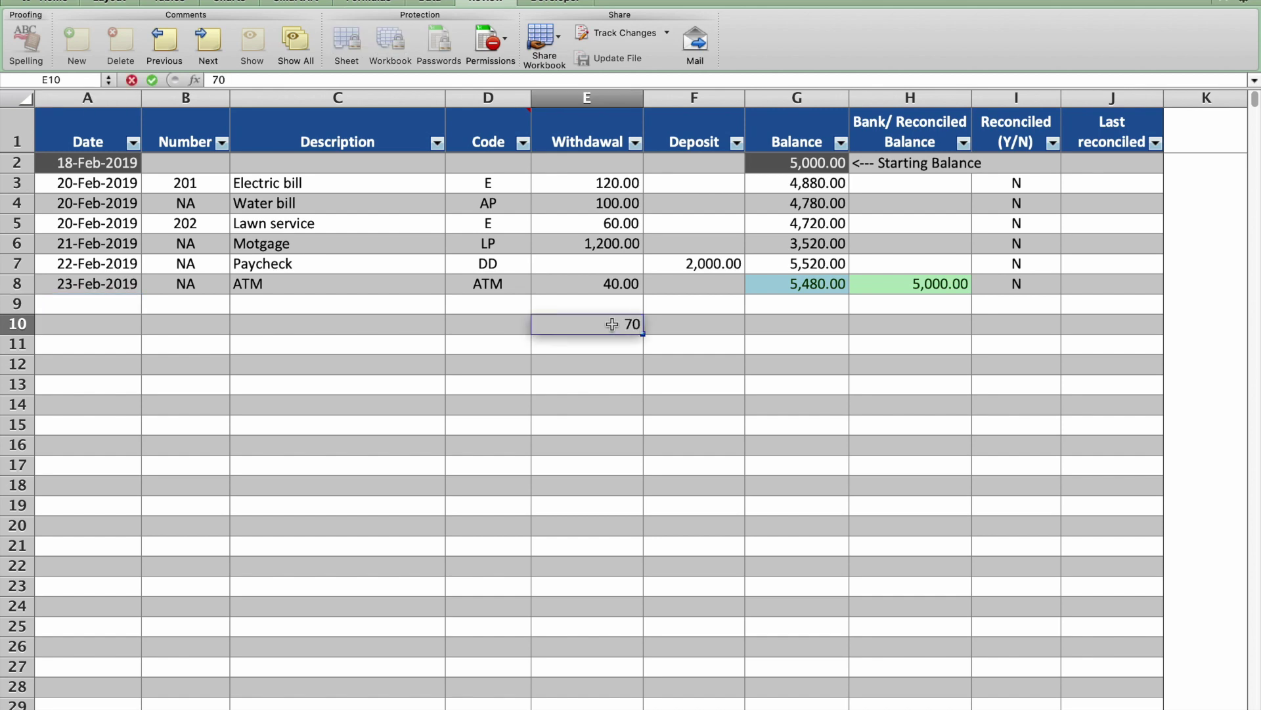
key("Return")
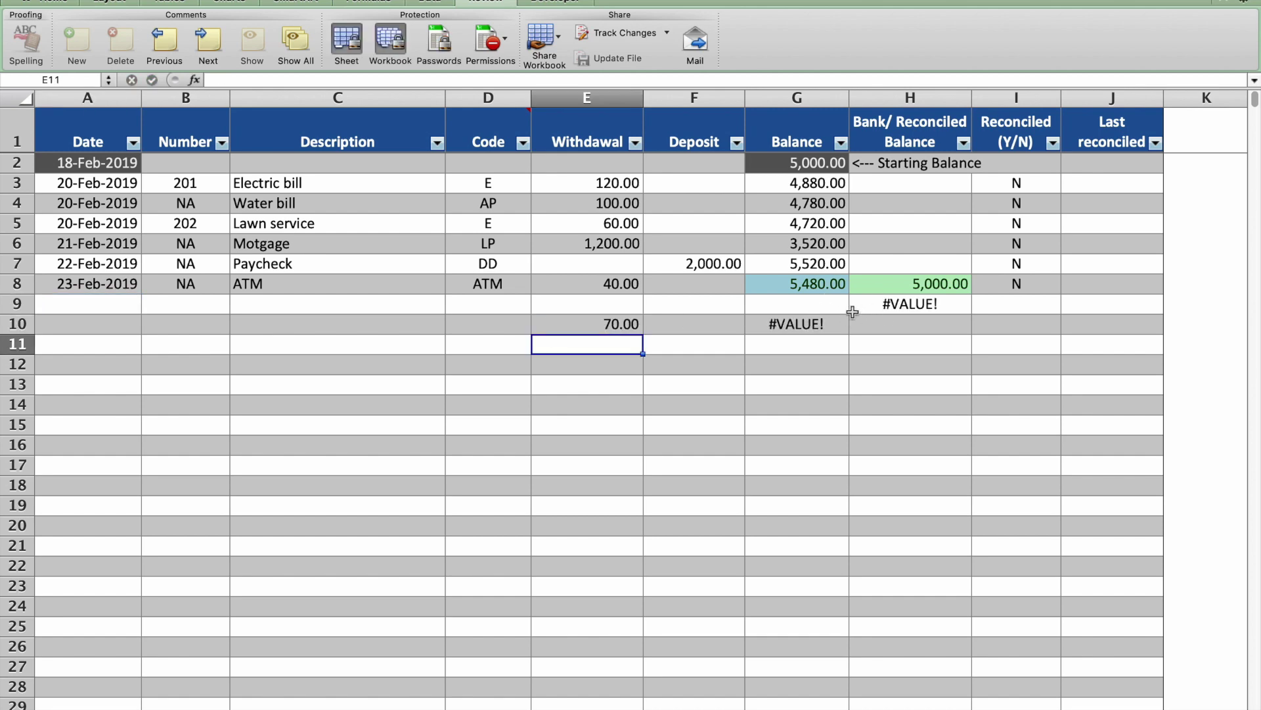
left_click(625, 325)
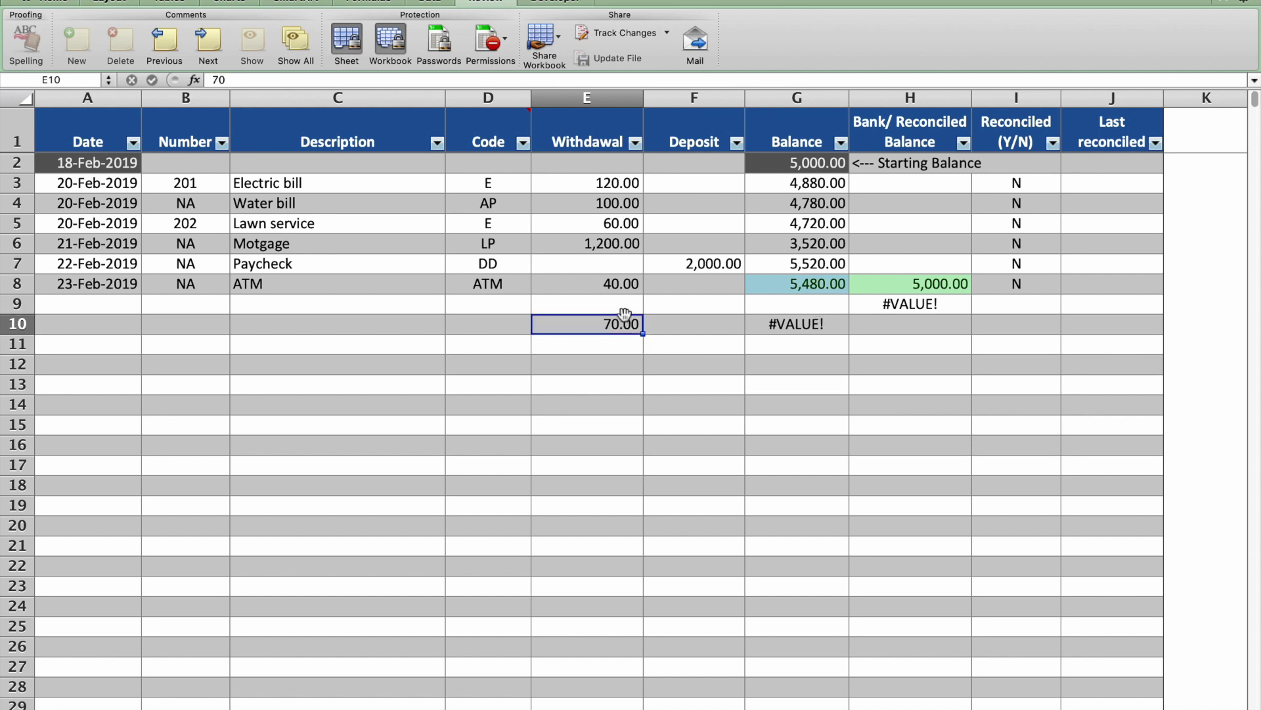
left_click_drag(624, 316, 624, 304)
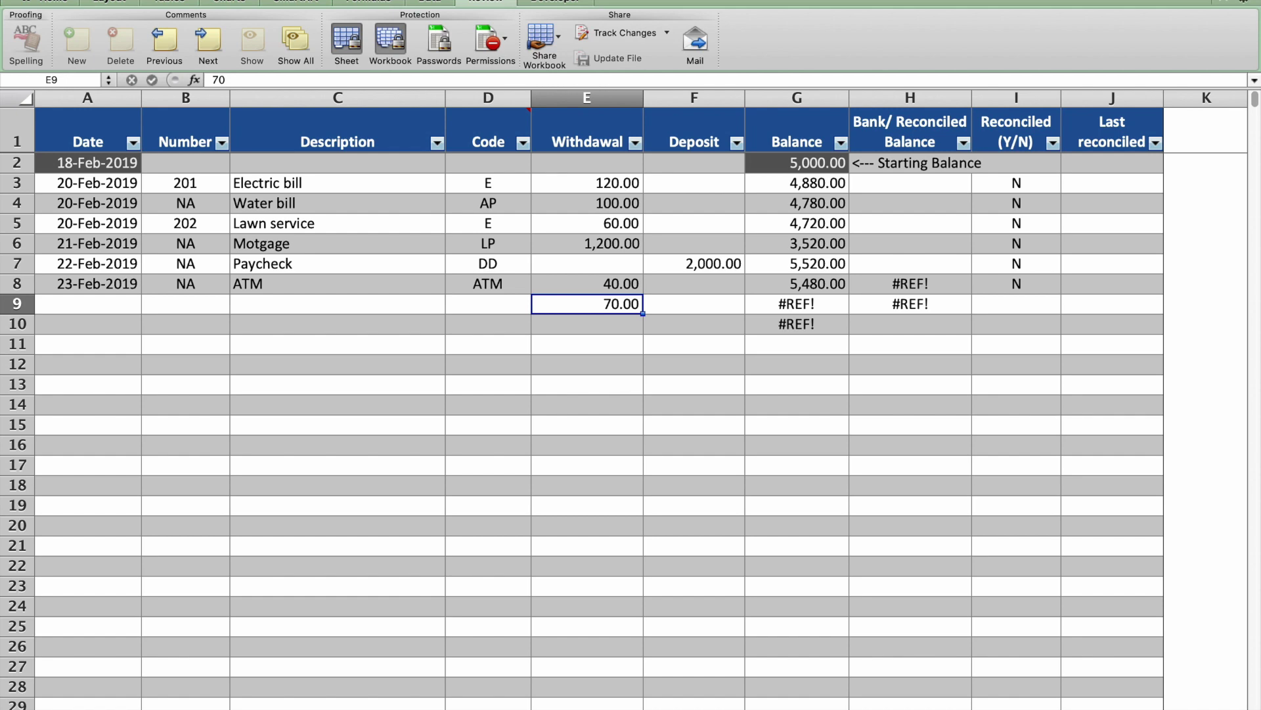
key("super+z")
key("super+z")
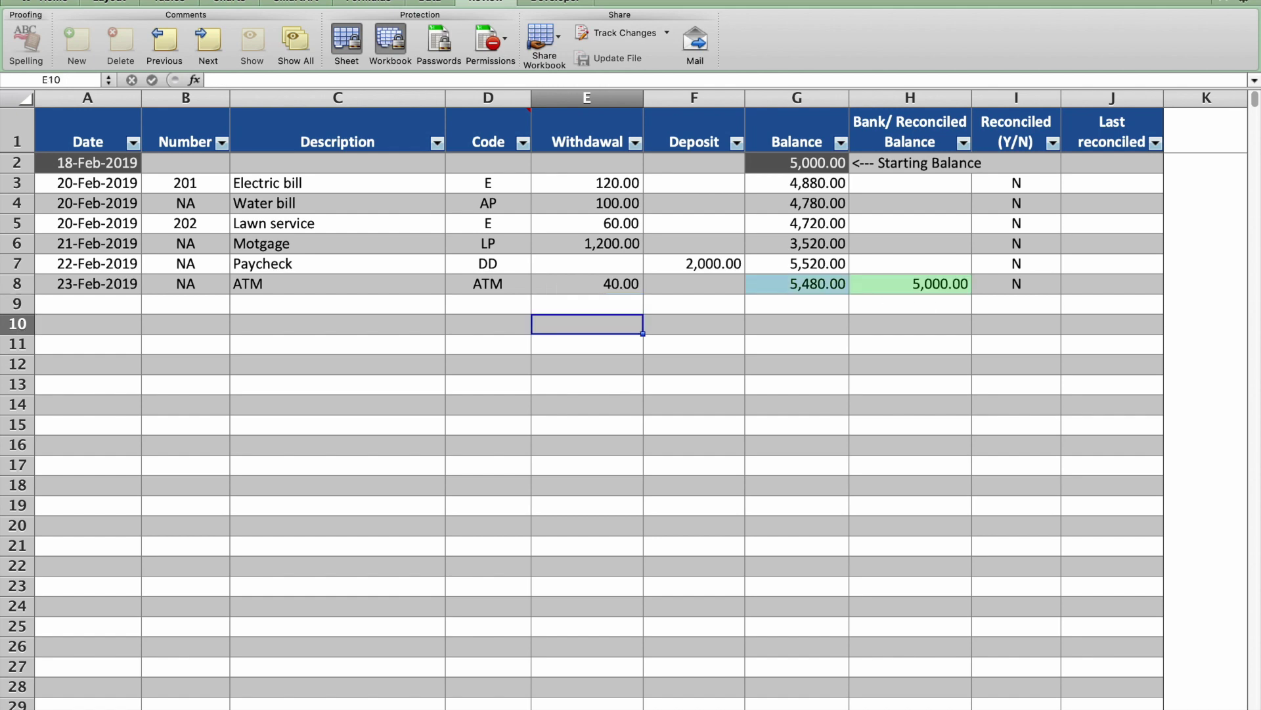
Step: Enter date 24-Feb-2019, check number 203 and description 'Cable bill' in row 9
left_click(123, 307)
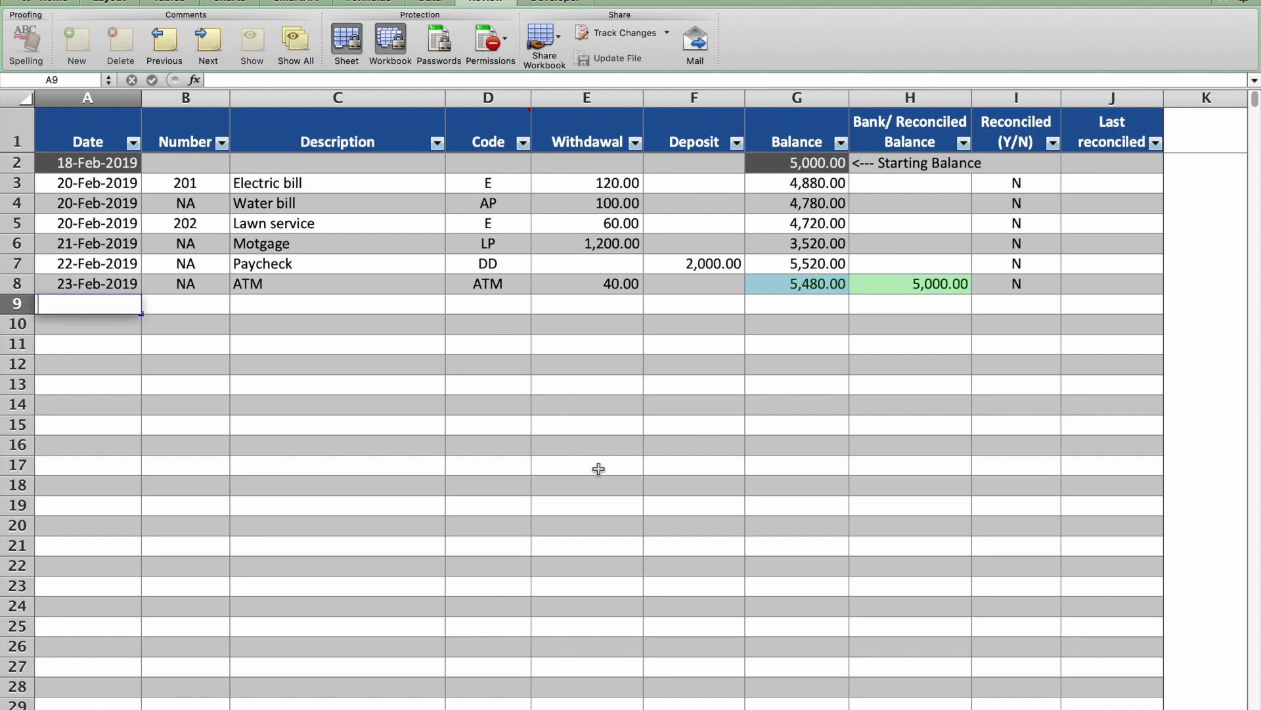
type("24feb")
key("Tab")
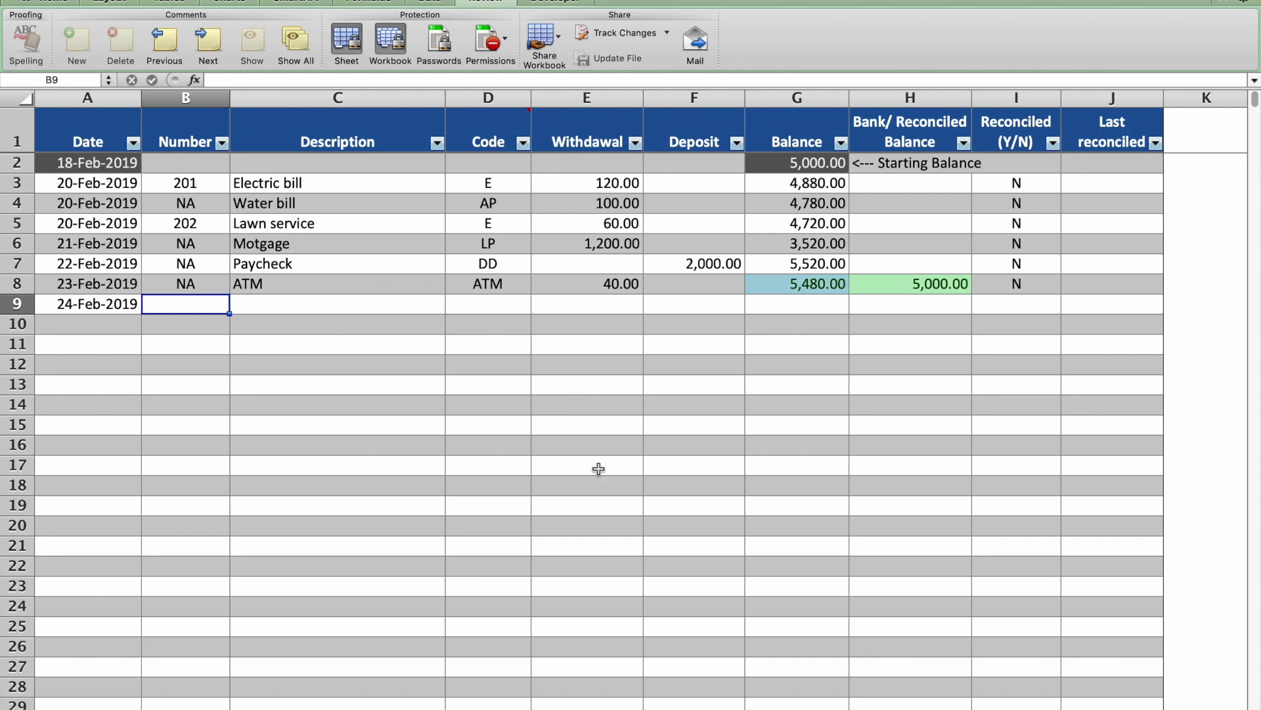
type("203")
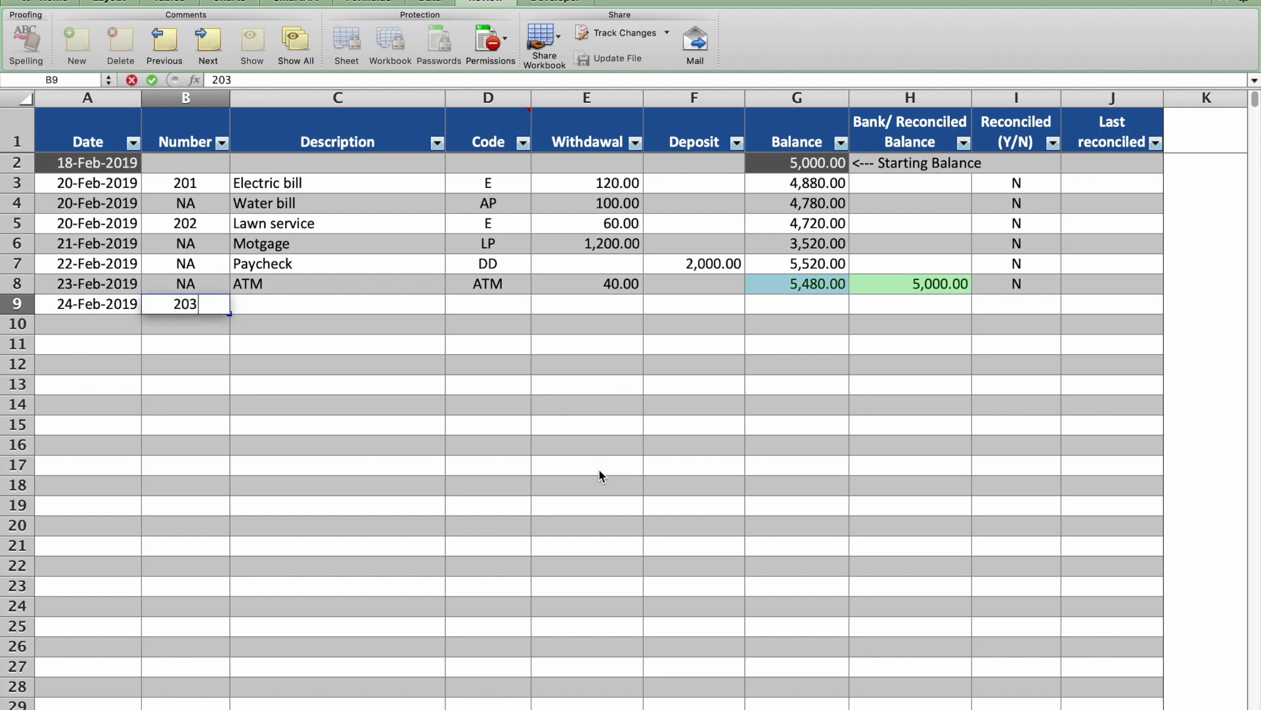
key("Tab")
type("Cab")
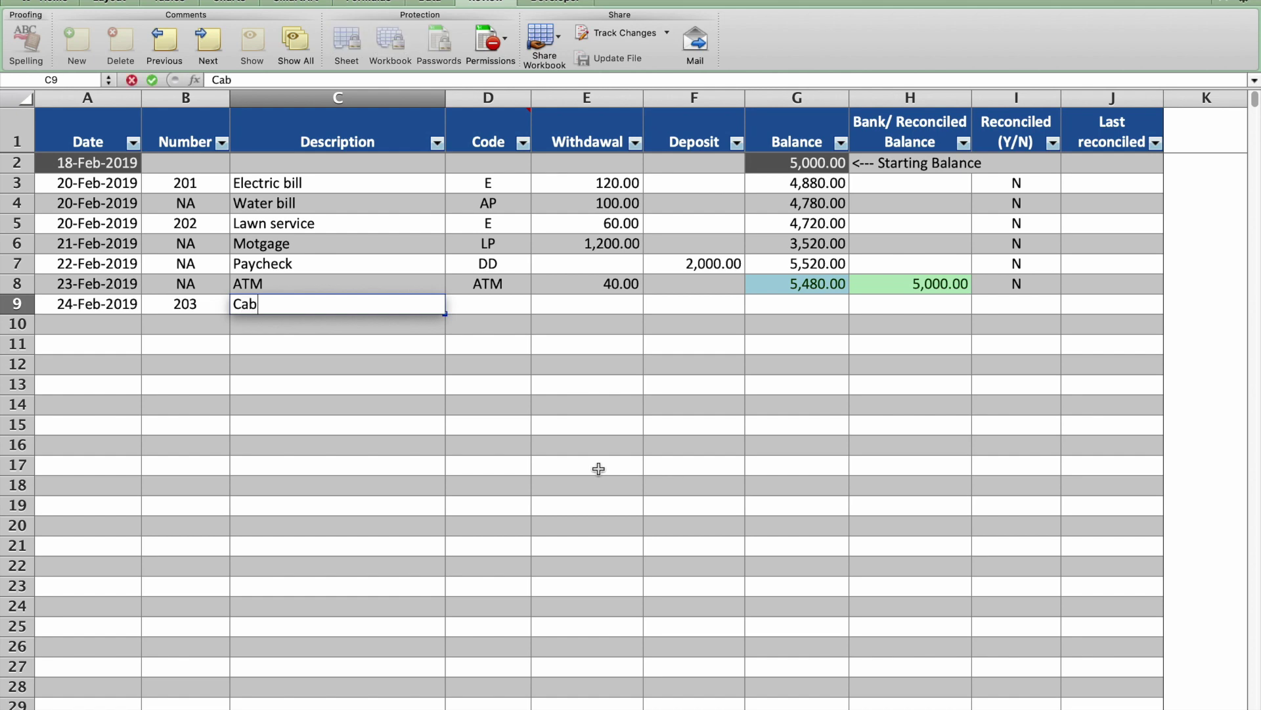
type("le bill")
key("Tab")
Step: Give the Cable bill code E and a 100.00 withdrawal, bringing the balance to 5,380.00
left_click(539, 306)
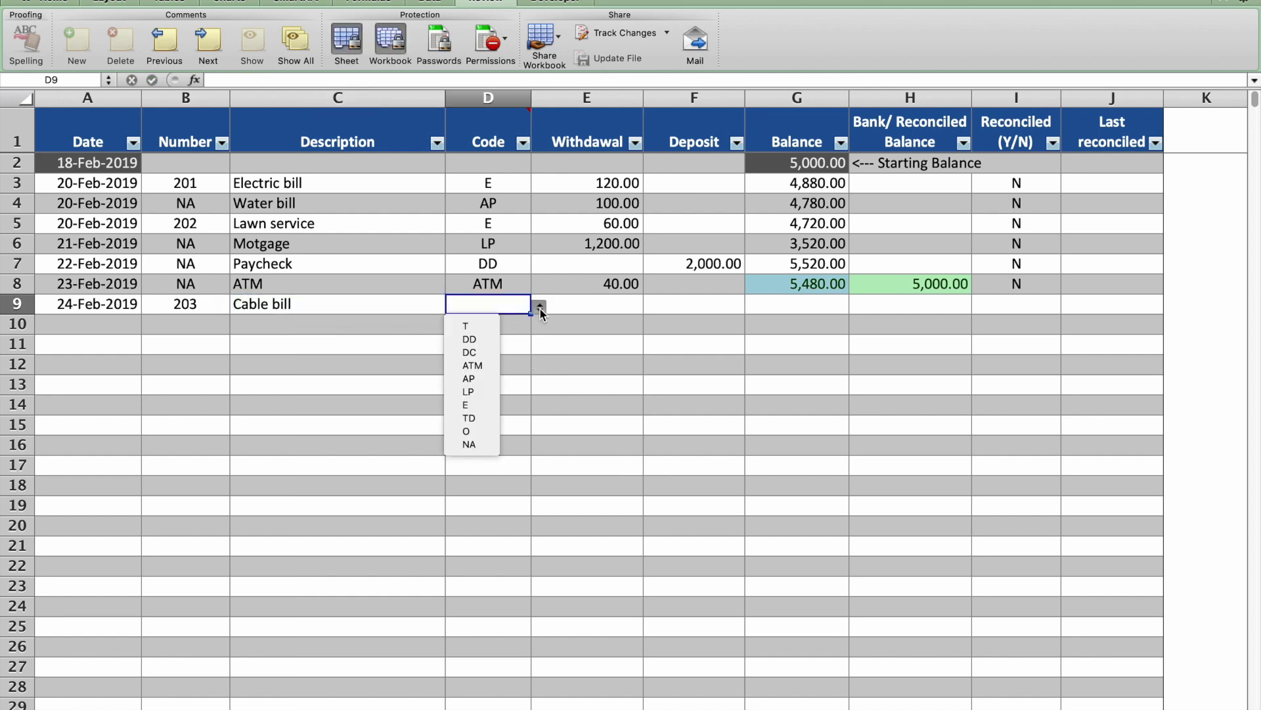
left_click(478, 406)
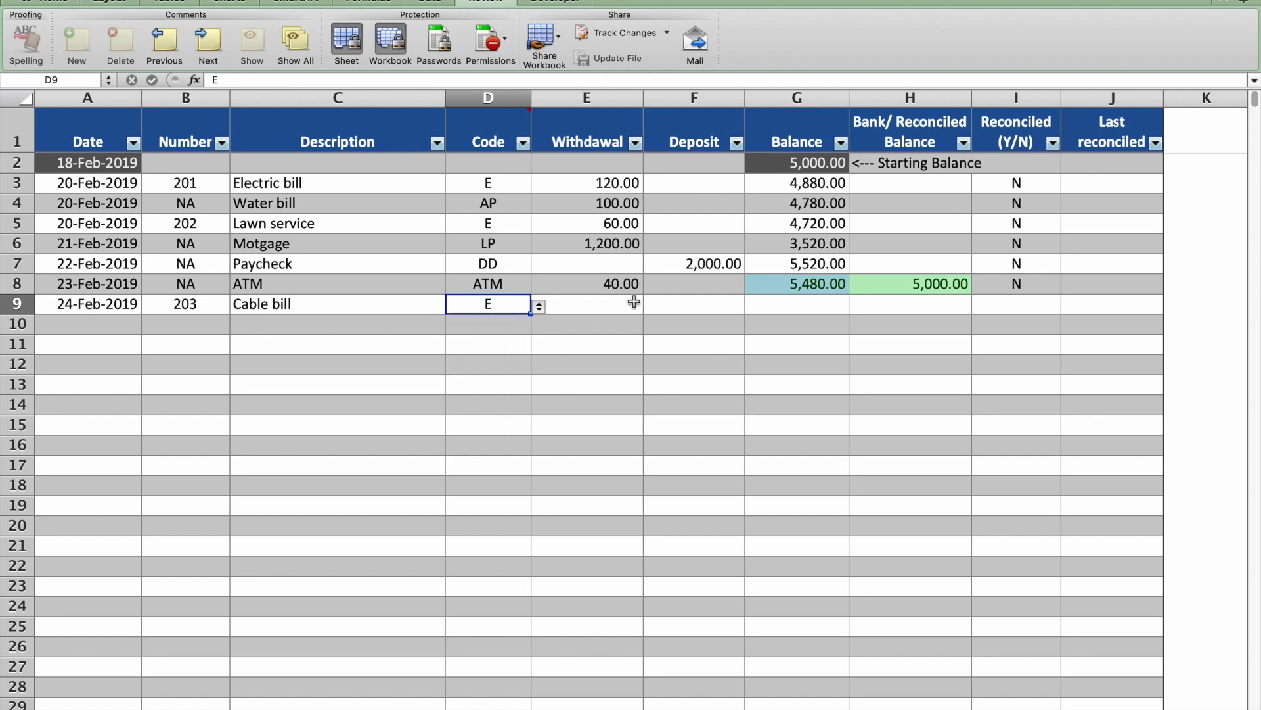
left_click(614, 302)
type("100")
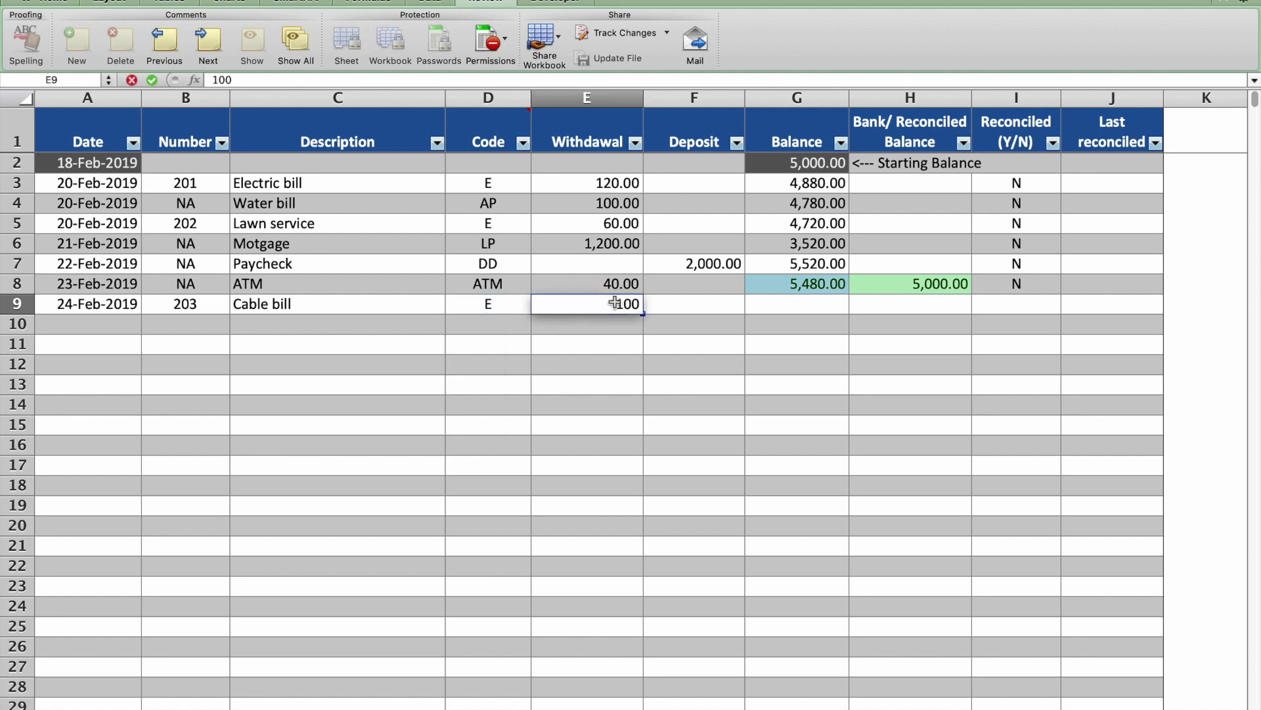
key("Return")
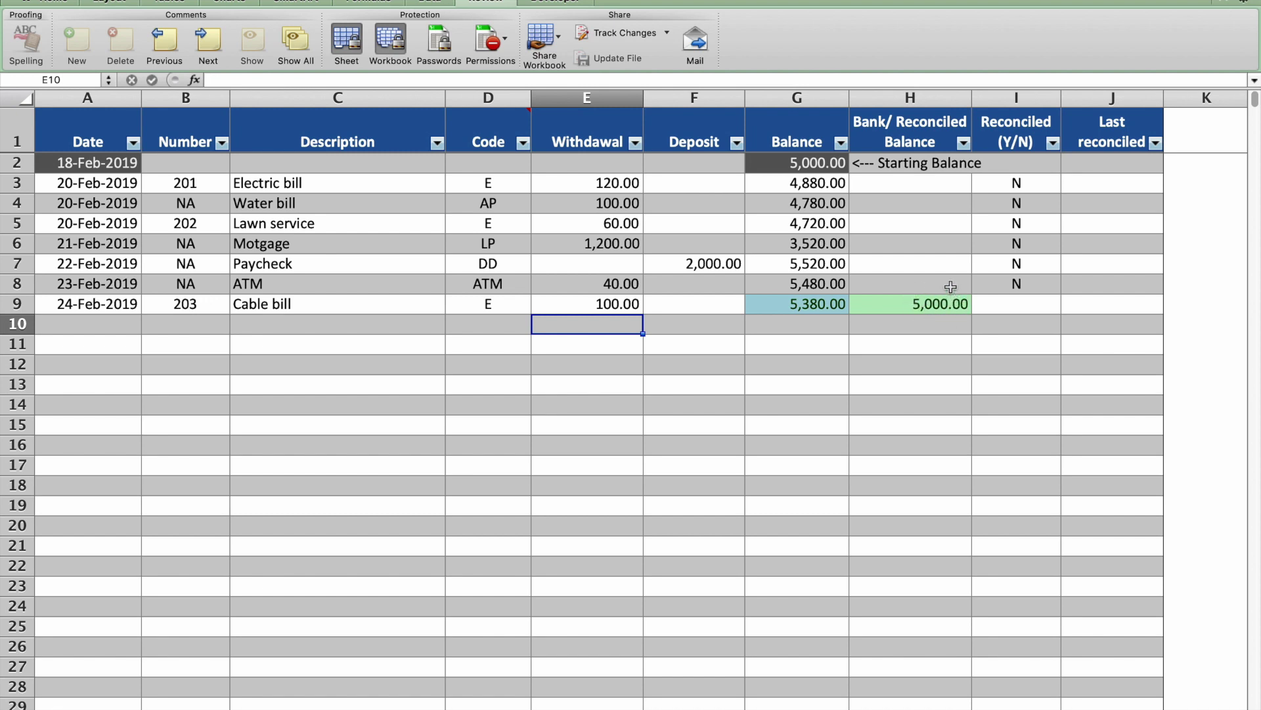
Step: Choose N from the I9 dropdown for the Cable bill, then select the Lawn service reconciled cell
left_click(1033, 308)
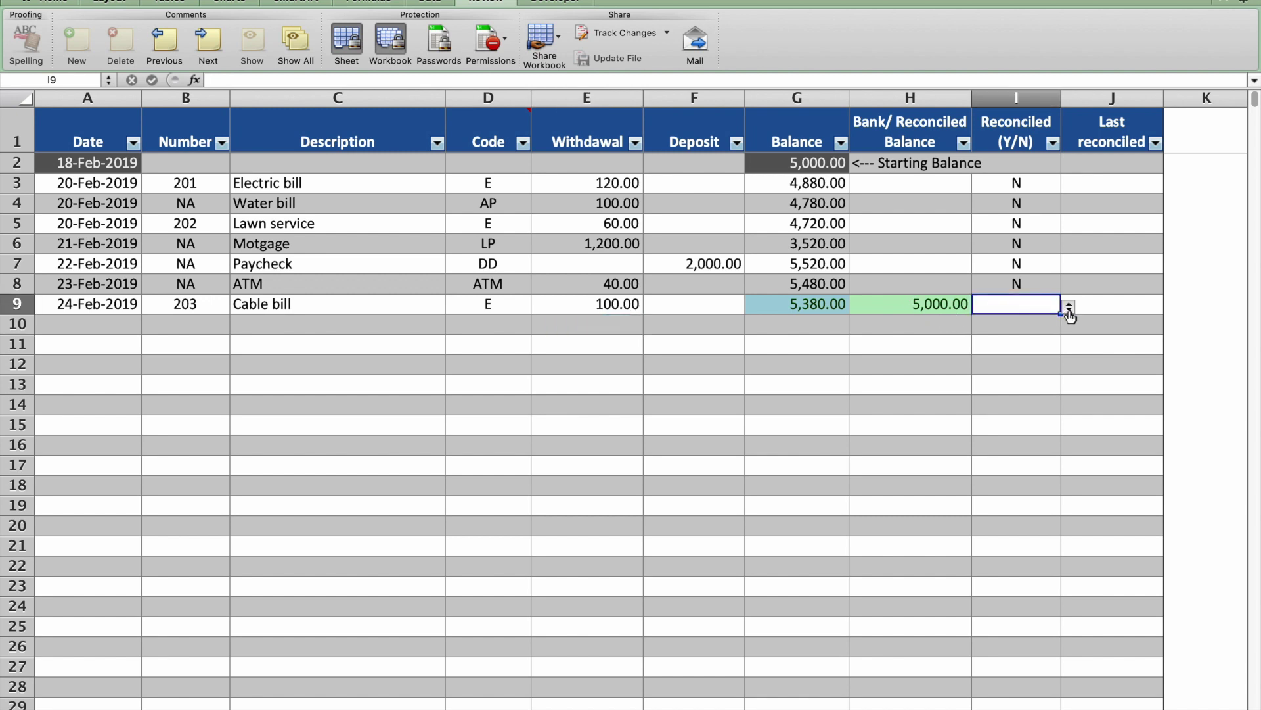
left_click(1069, 309)
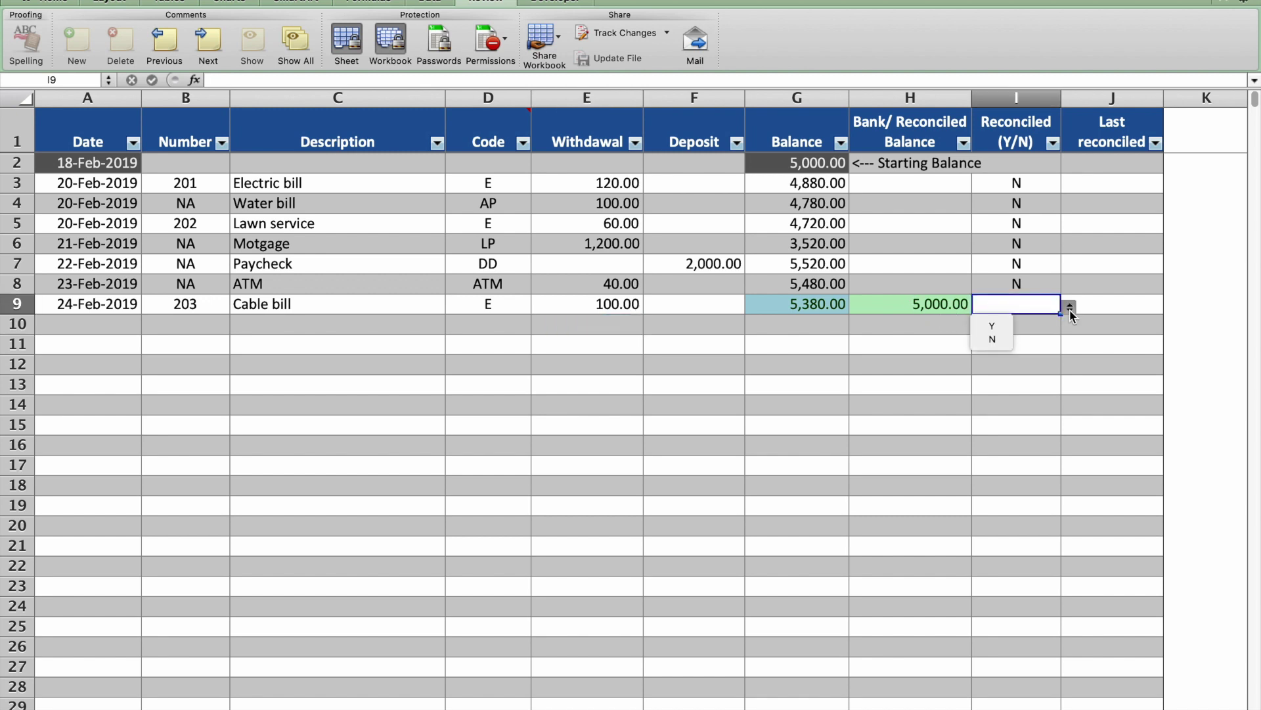
left_click(999, 339)
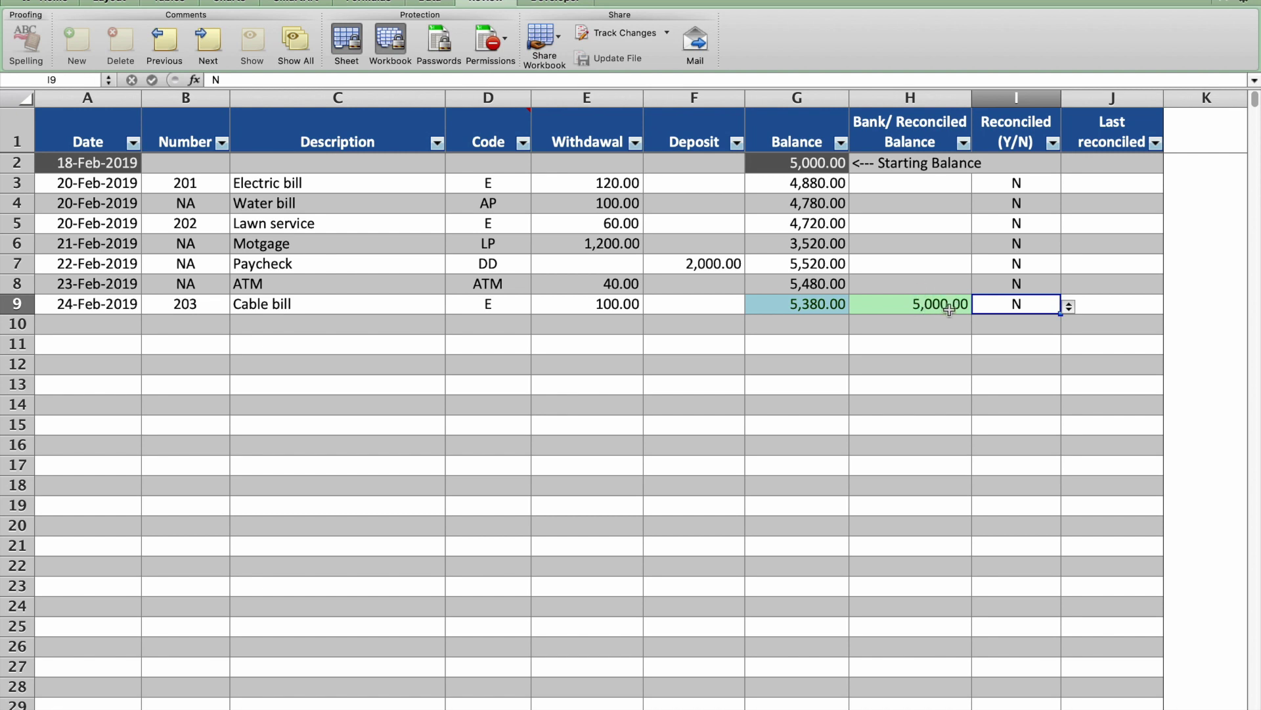
key("Down")
key("Down")
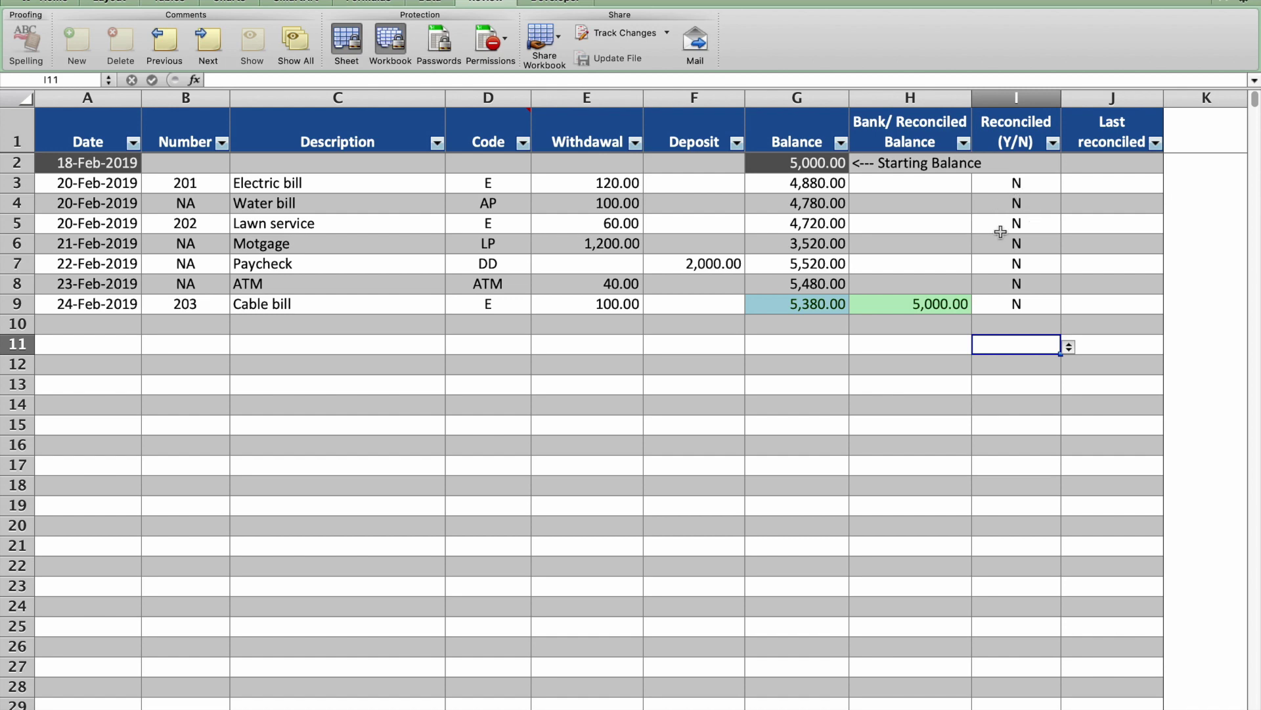
left_click(1053, 222)
left_click(1069, 225)
left_click(996, 246)
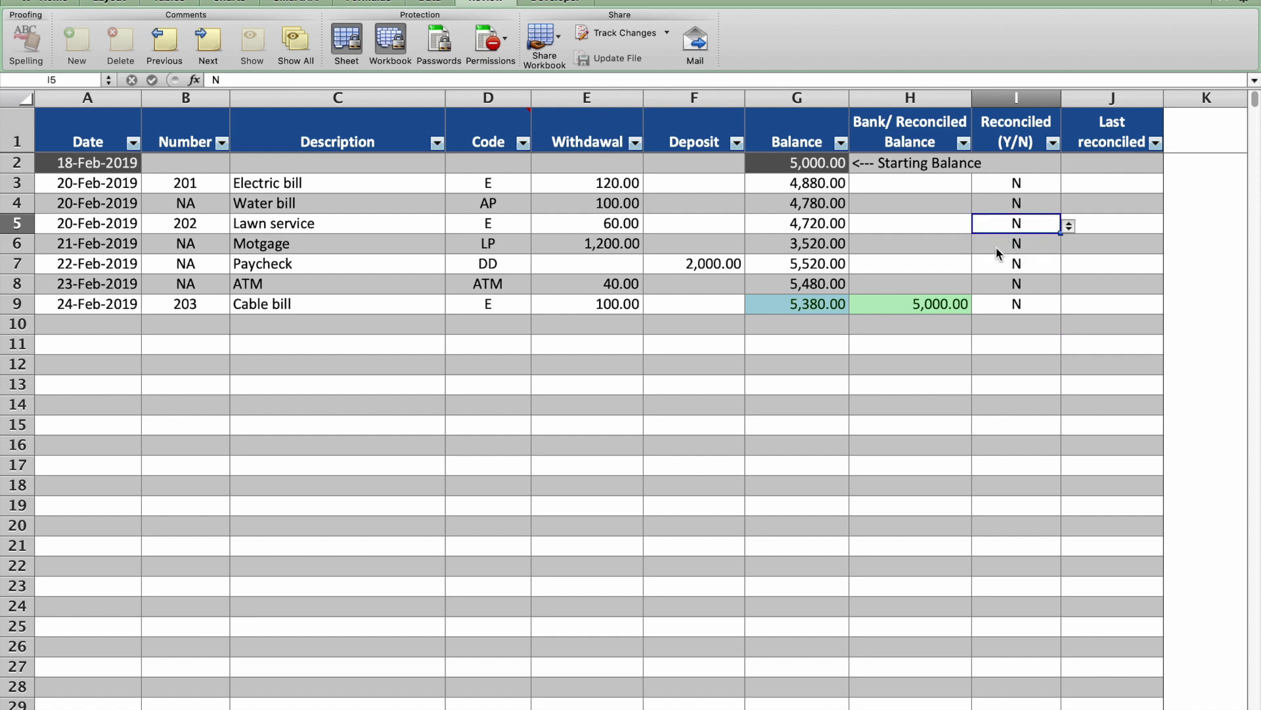
left_click(1036, 266)
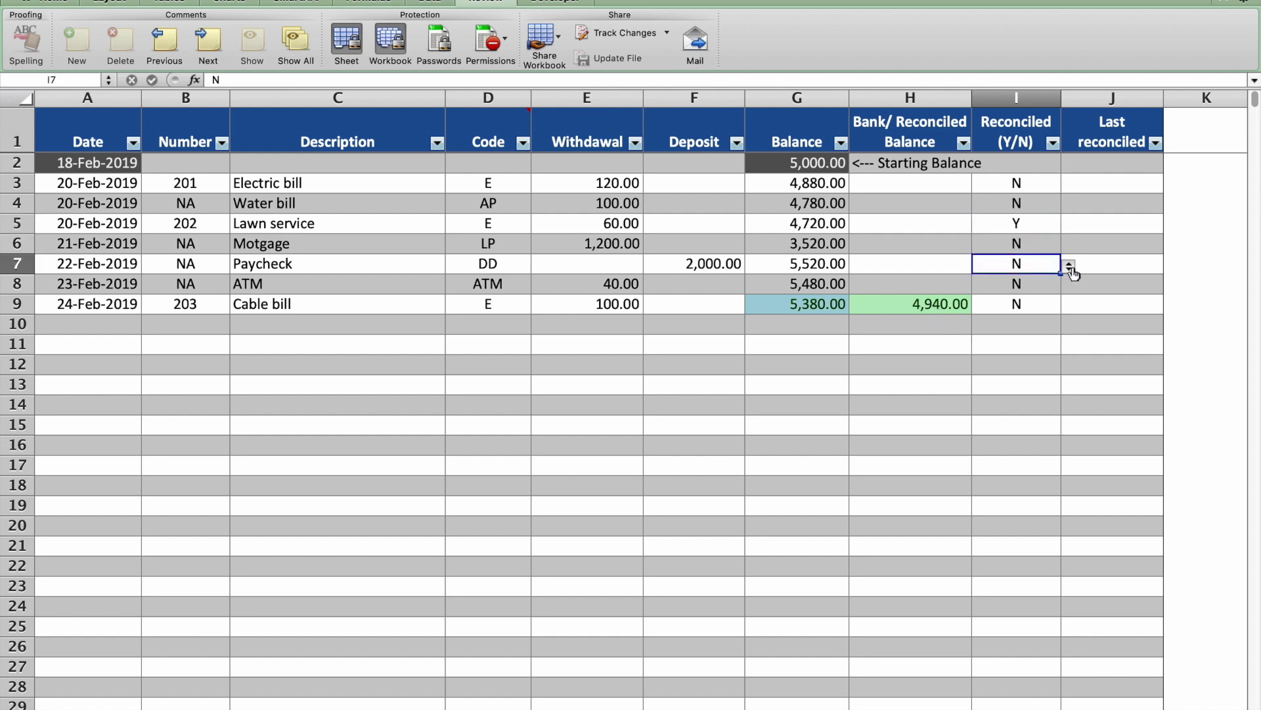
left_click(1069, 266)
left_click(1003, 287)
left_click(1030, 284)
left_click(1068, 287)
left_click(992, 316)
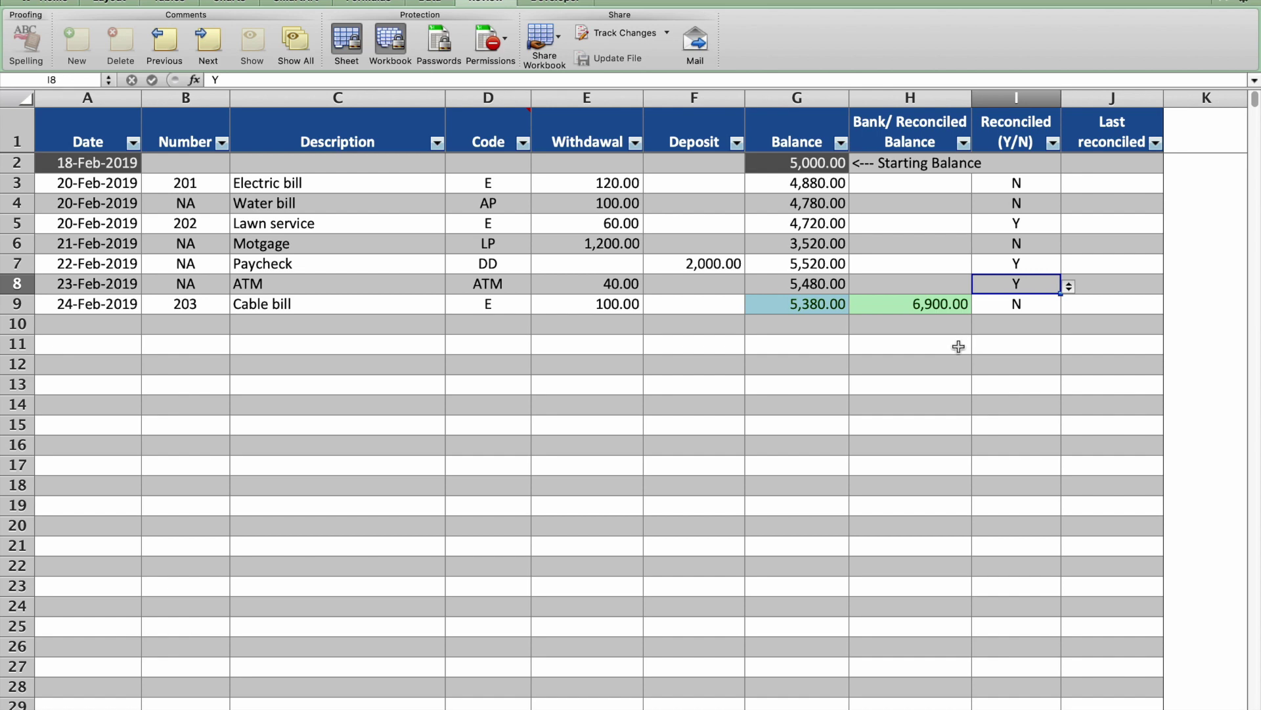
key("super+z")
key("super+z")
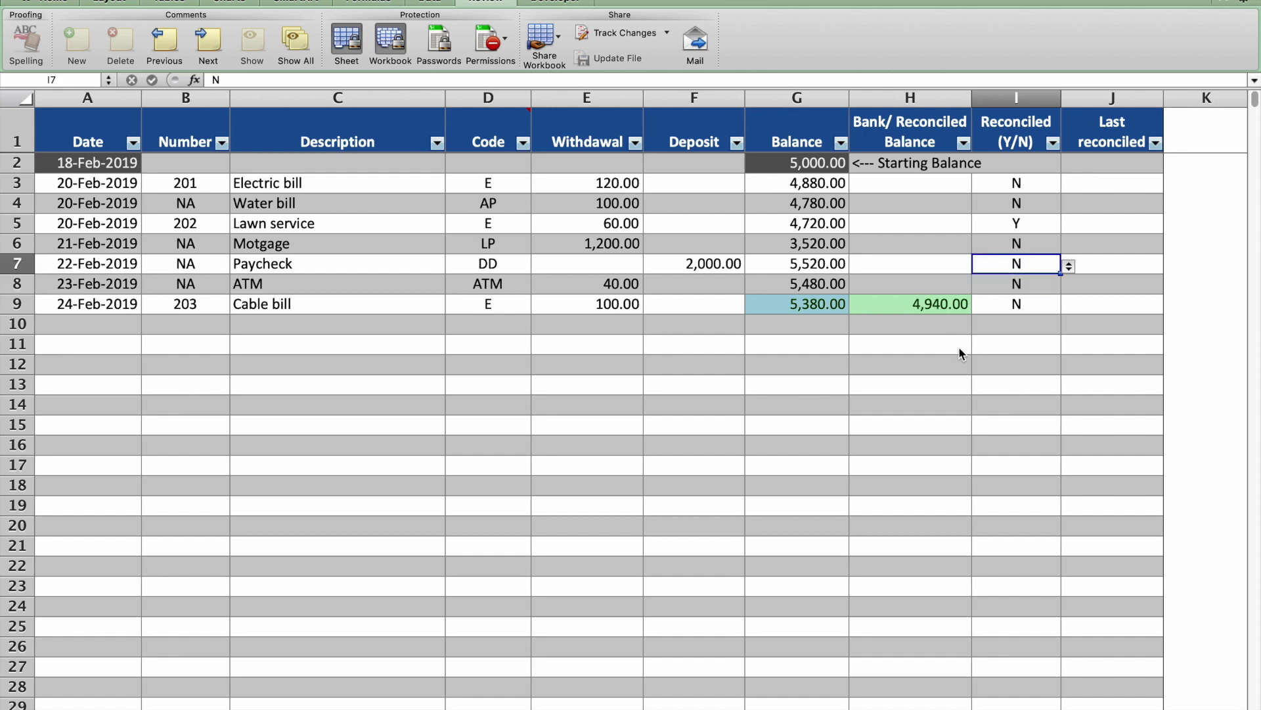
key("super+z")
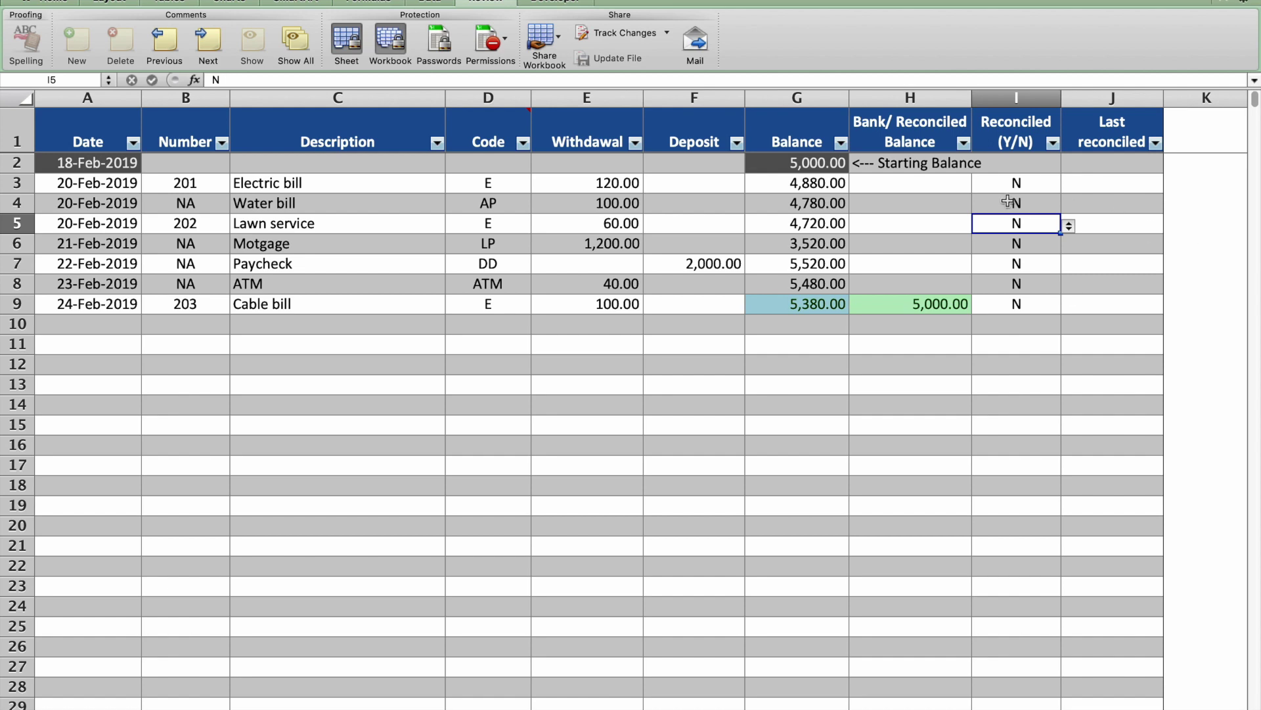
left_click(1012, 203)
Step: Set the Water bill's I4 reconciled cell to Y and its J4 Last reconciled cell to ✓
left_click(1068, 208)
left_click(993, 223)
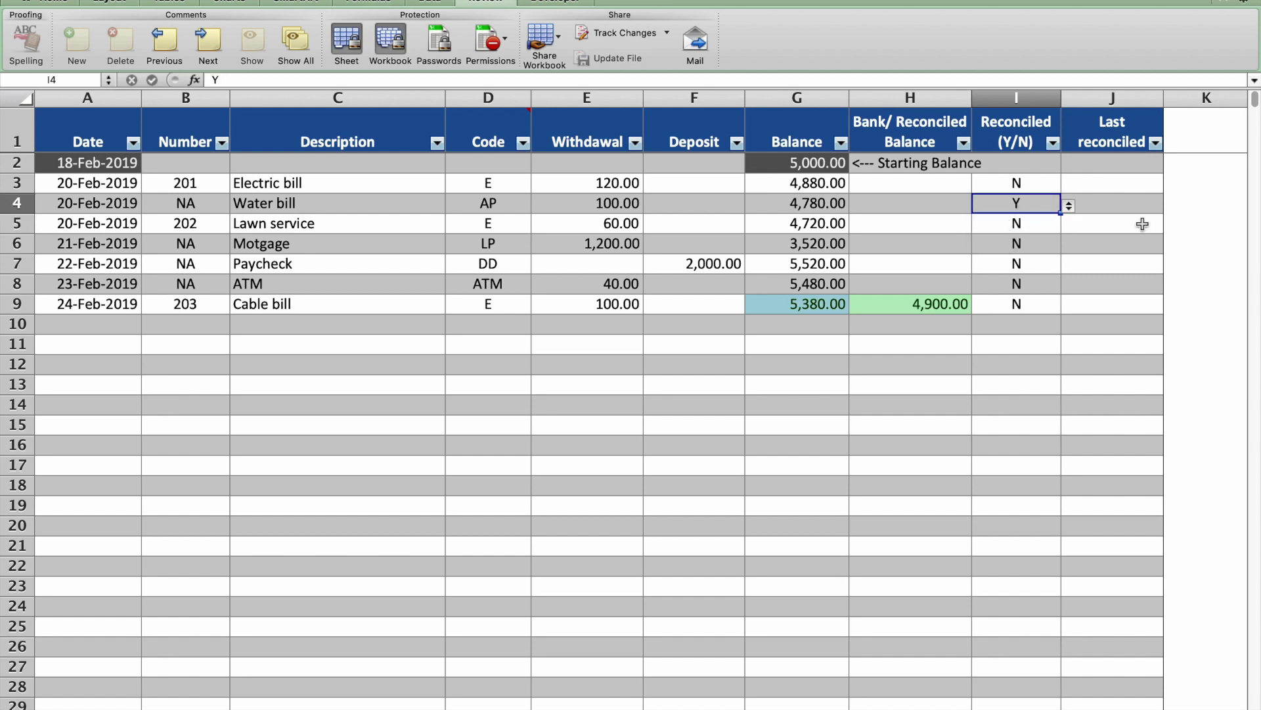
left_click(1136, 205)
left_click(1172, 206)
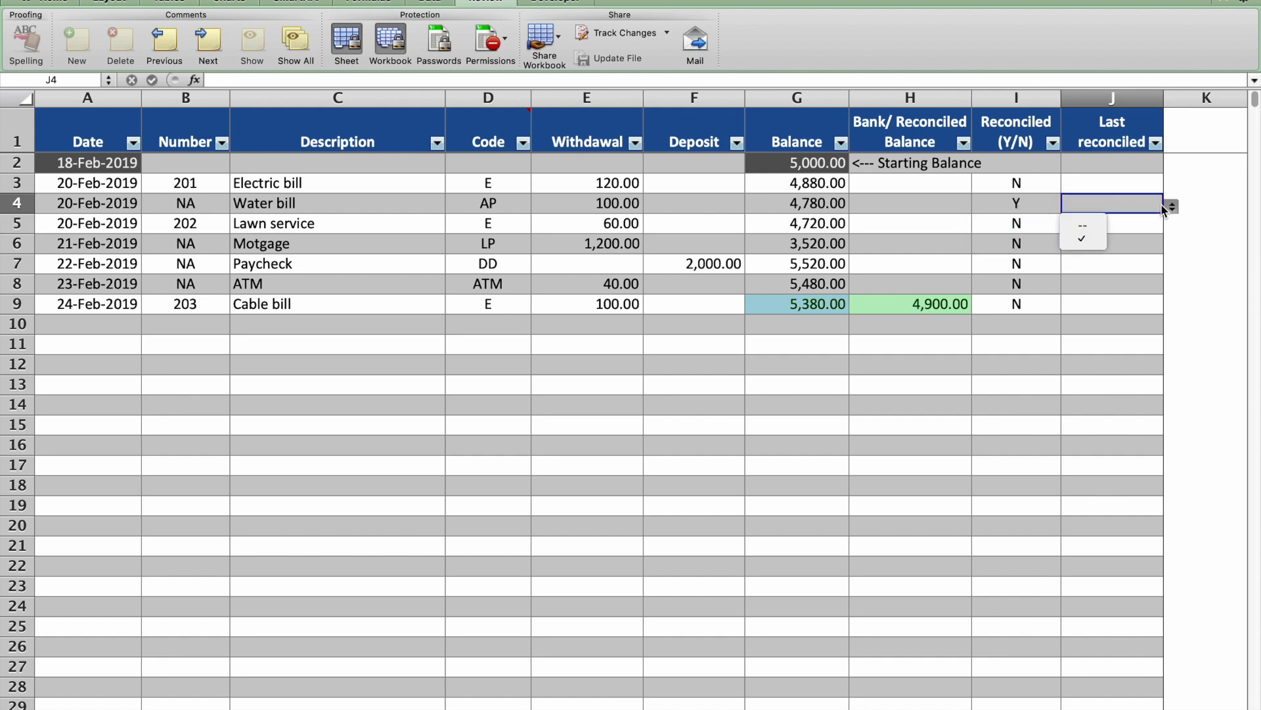
left_click(1081, 237)
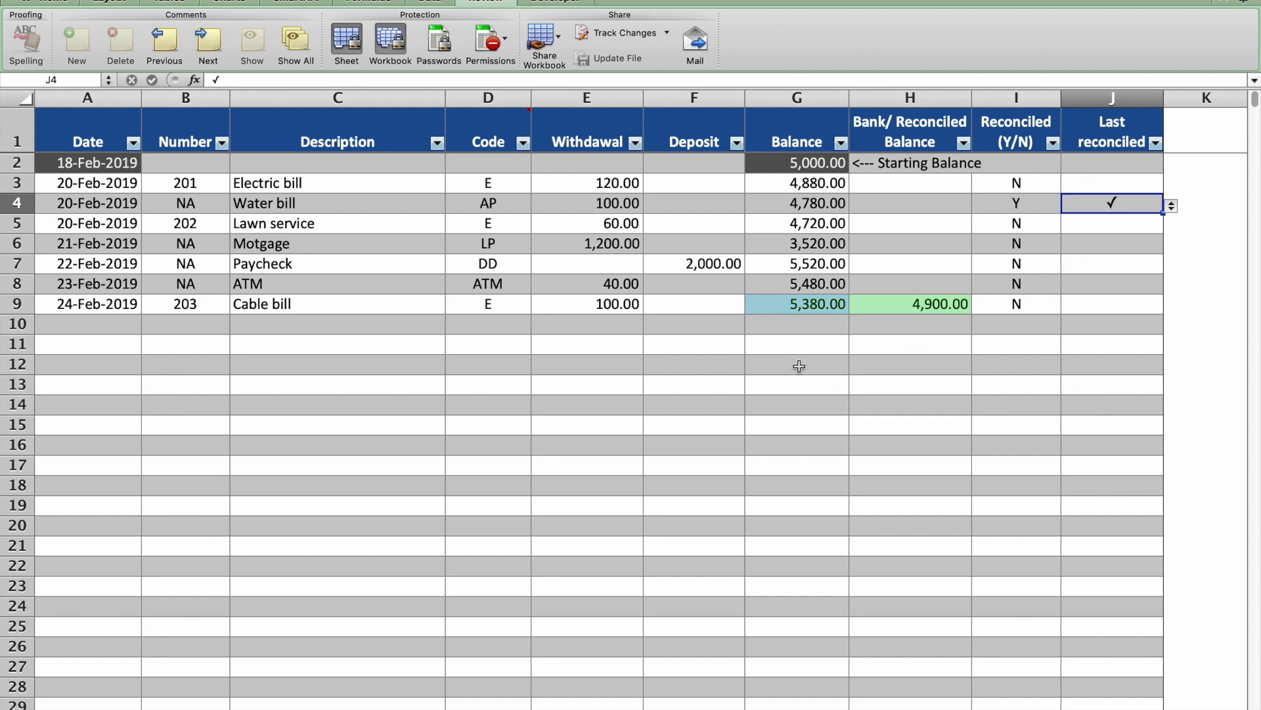
left_click(506, 366)
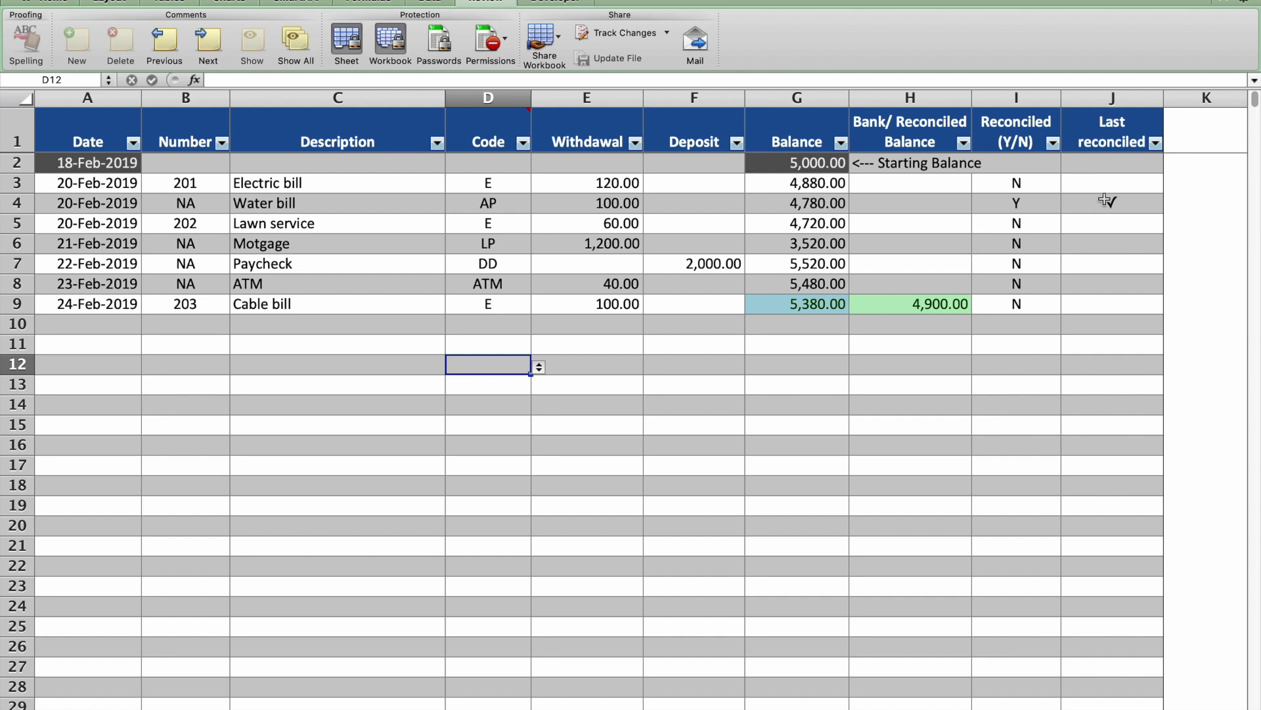
left_click(1136, 202)
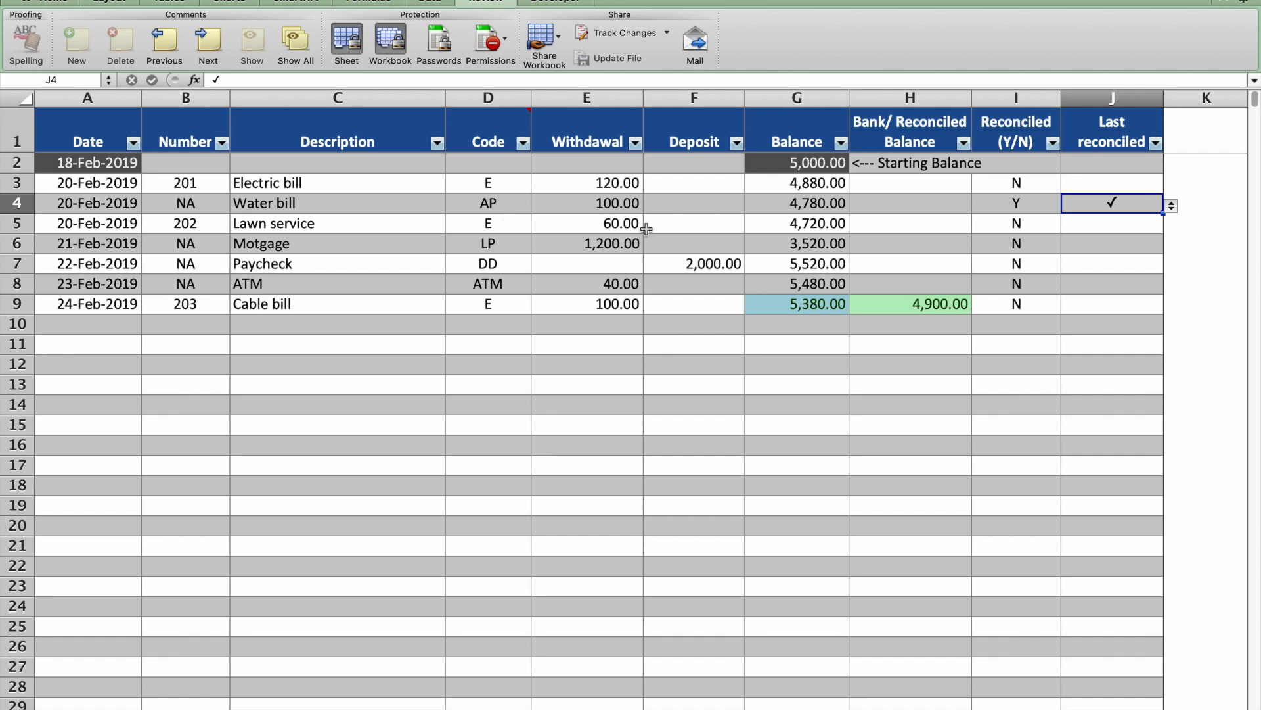
Step: Set Mortgage's I6 reconciled cell to Y, making the reconciled balance 3,700.00, then open the ATM choices
left_click(1038, 247)
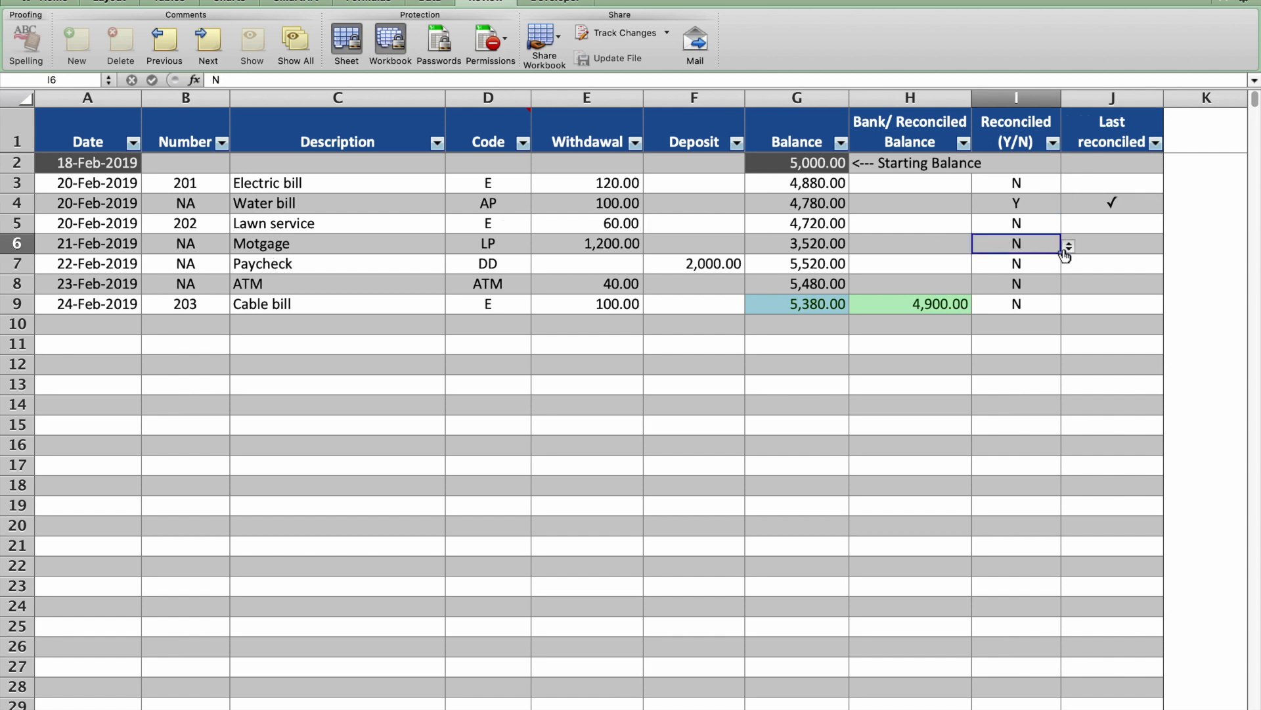
left_click(1070, 245)
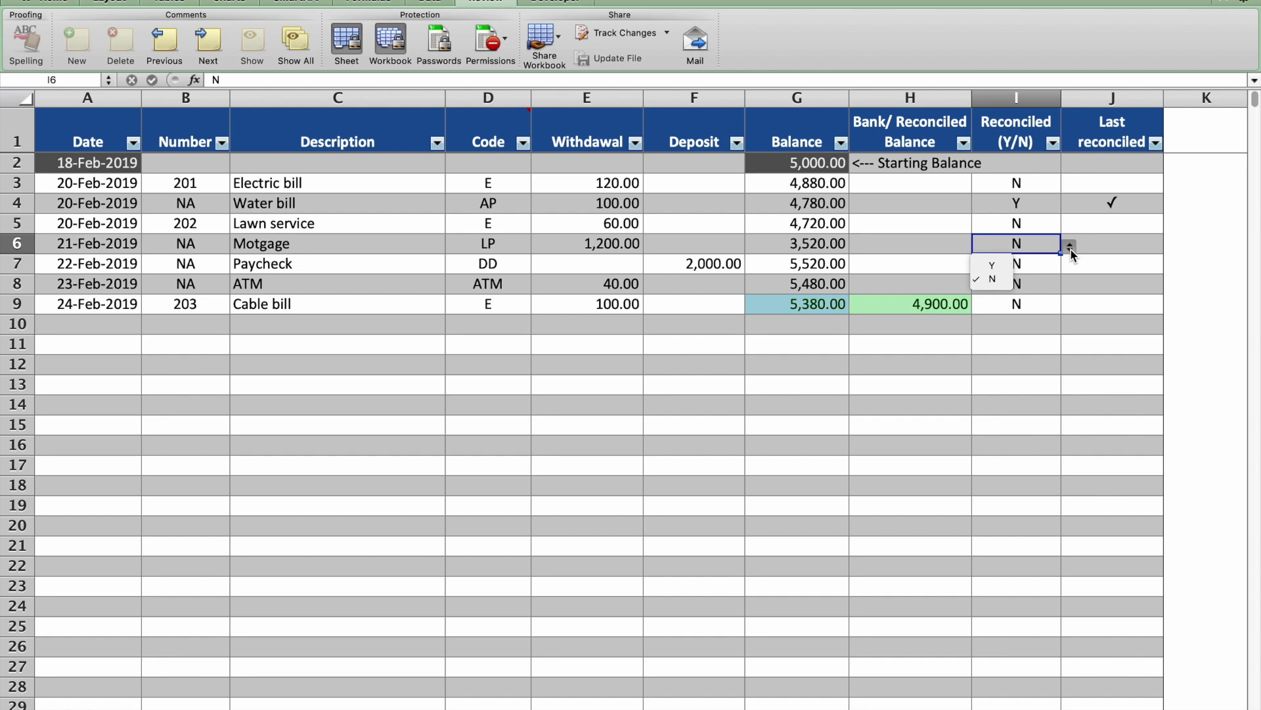
left_click(995, 268)
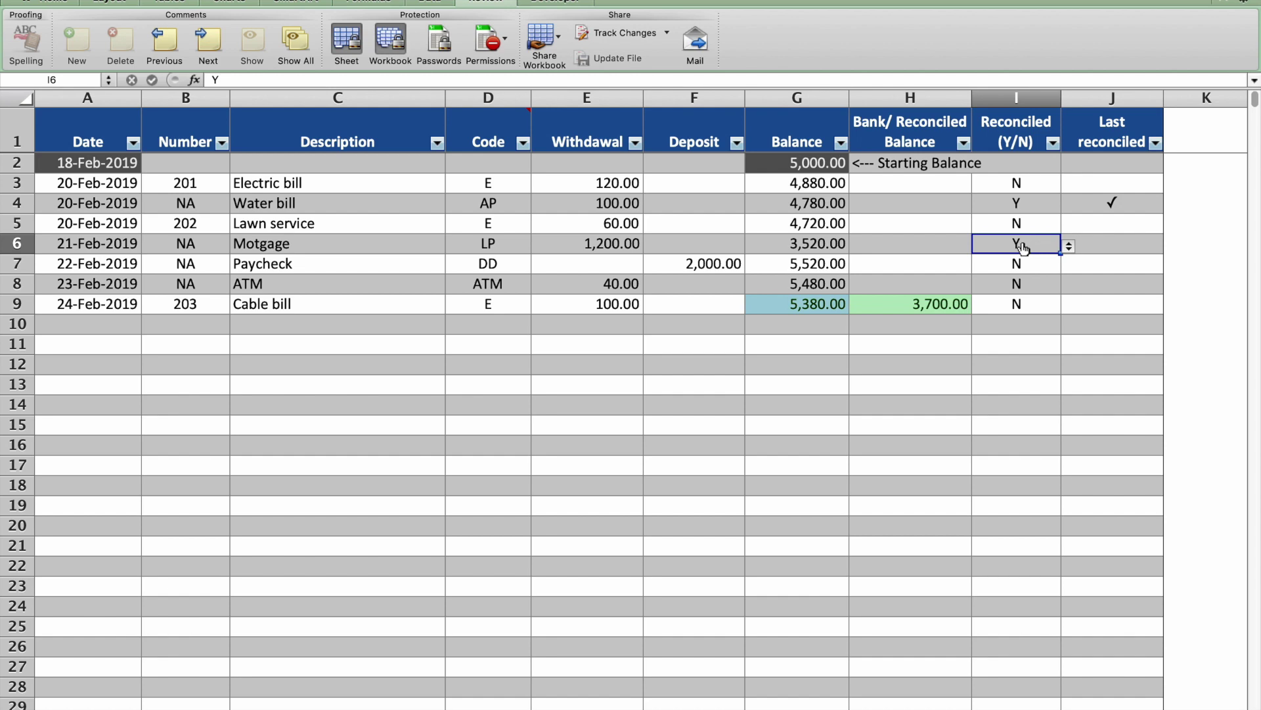
left_click(1025, 287)
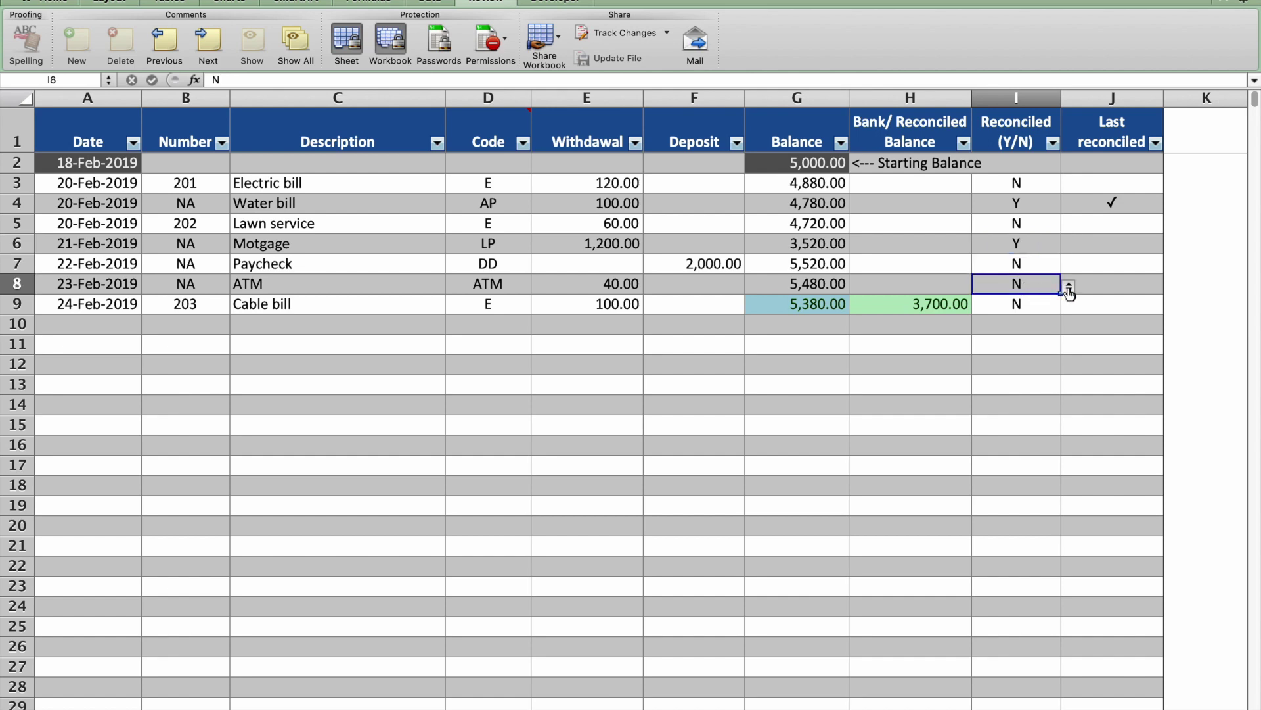
left_click(1069, 289)
Step: Mark ATM (I8) and Paycheck (I7) as reconciled with Y
left_click(992, 307)
left_click(1025, 263)
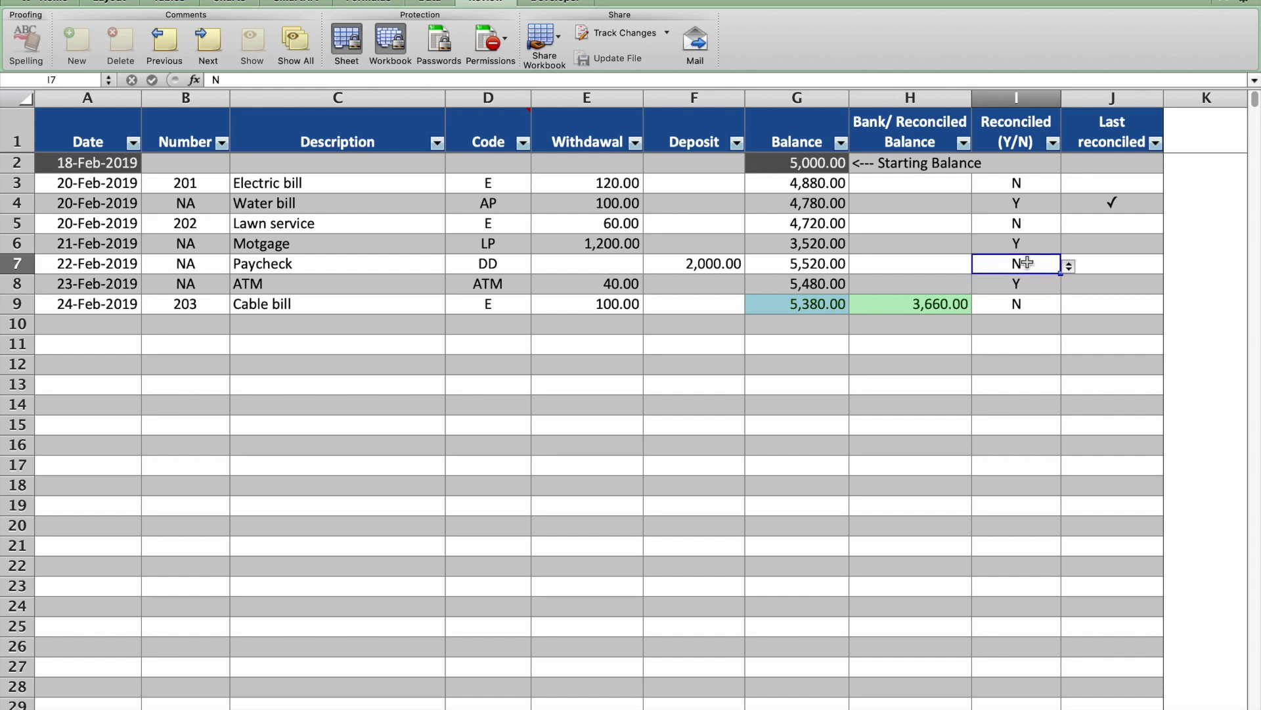
left_click(1070, 269)
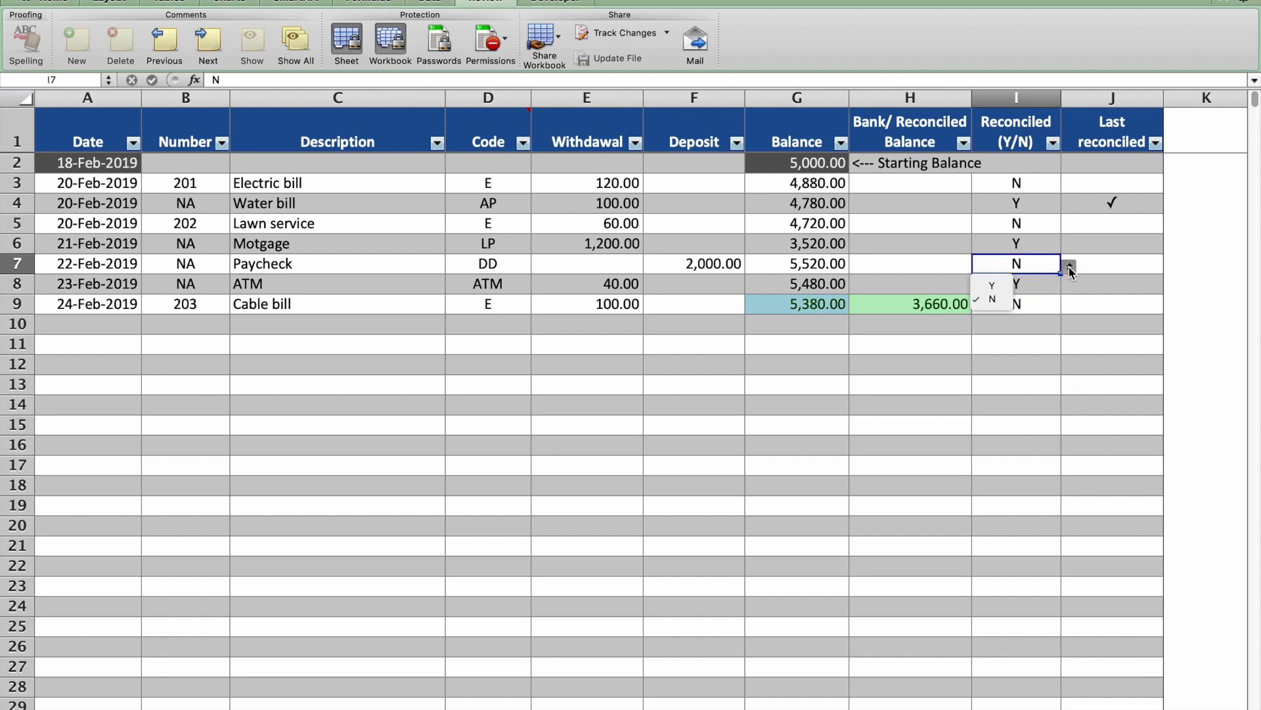
left_click(994, 284)
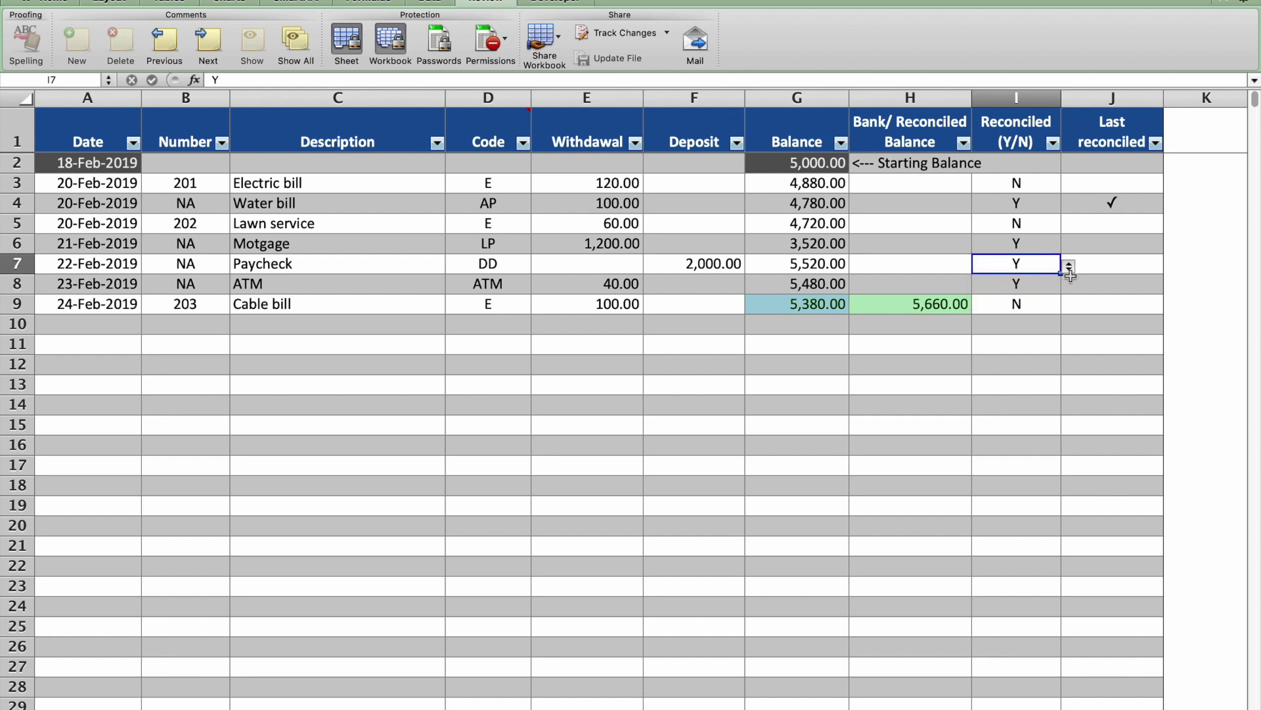
Step: Set Paycheck's J7 to ✓ and Water bill's J4 to --, moving the last-reconciled checkmark
left_click(1116, 265)
left_click(1173, 268)
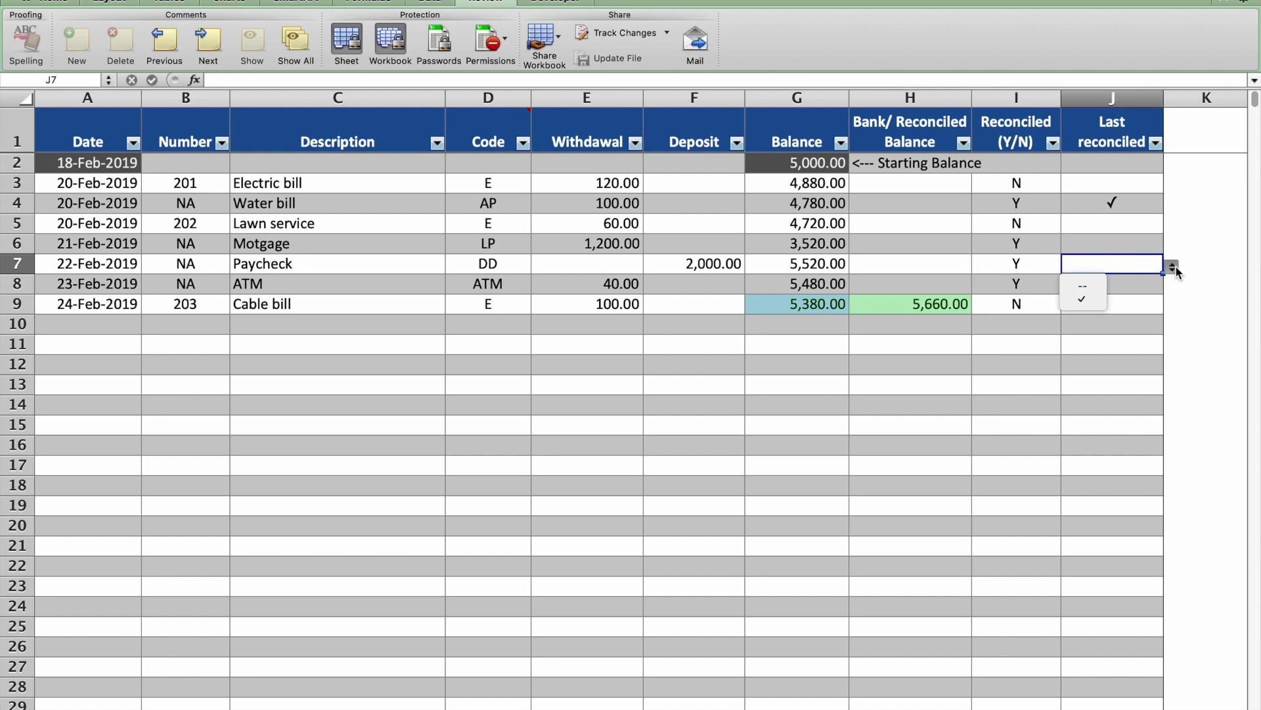
left_click(1086, 301)
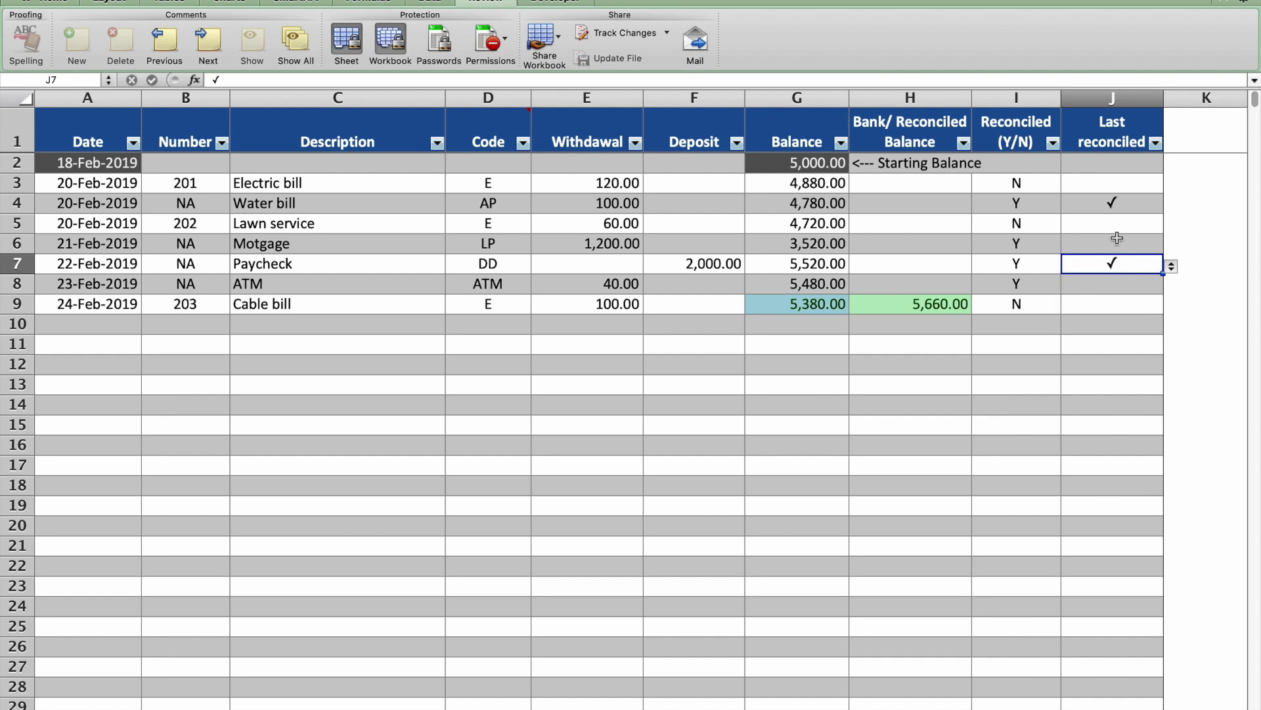
left_click(1127, 203)
left_click(1172, 207)
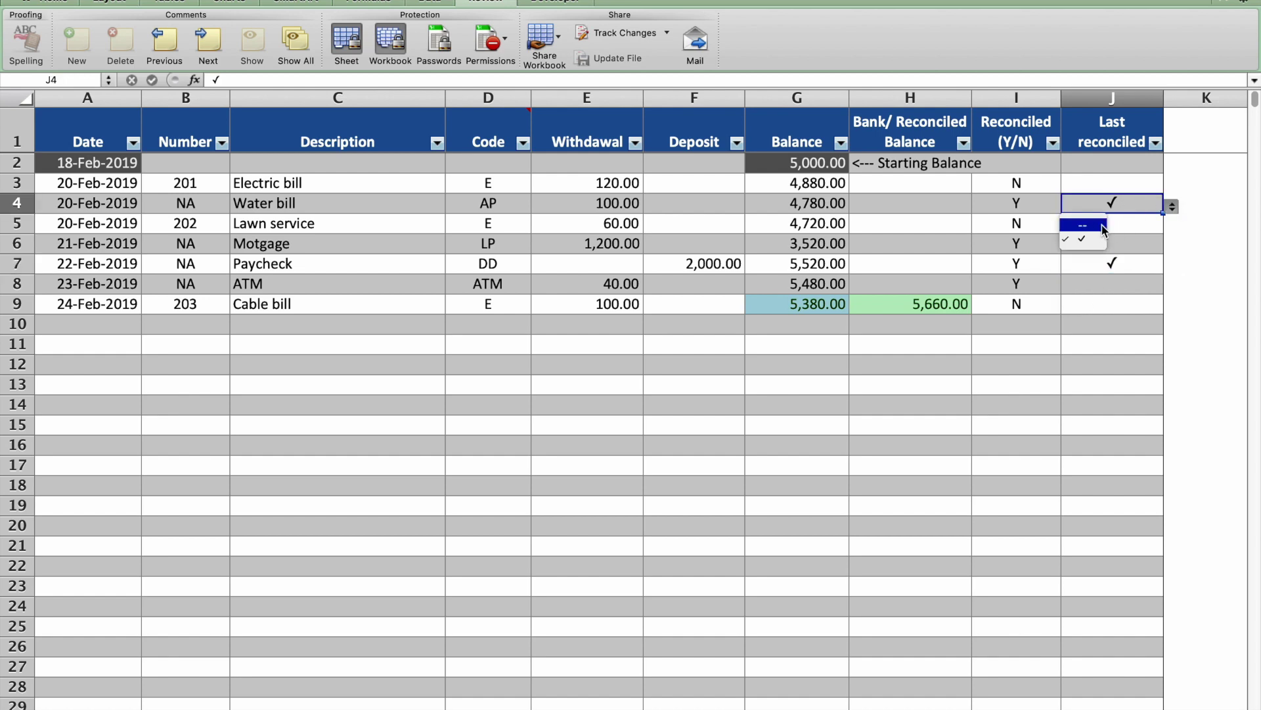
left_click(1083, 226)
left_click(1111, 263)
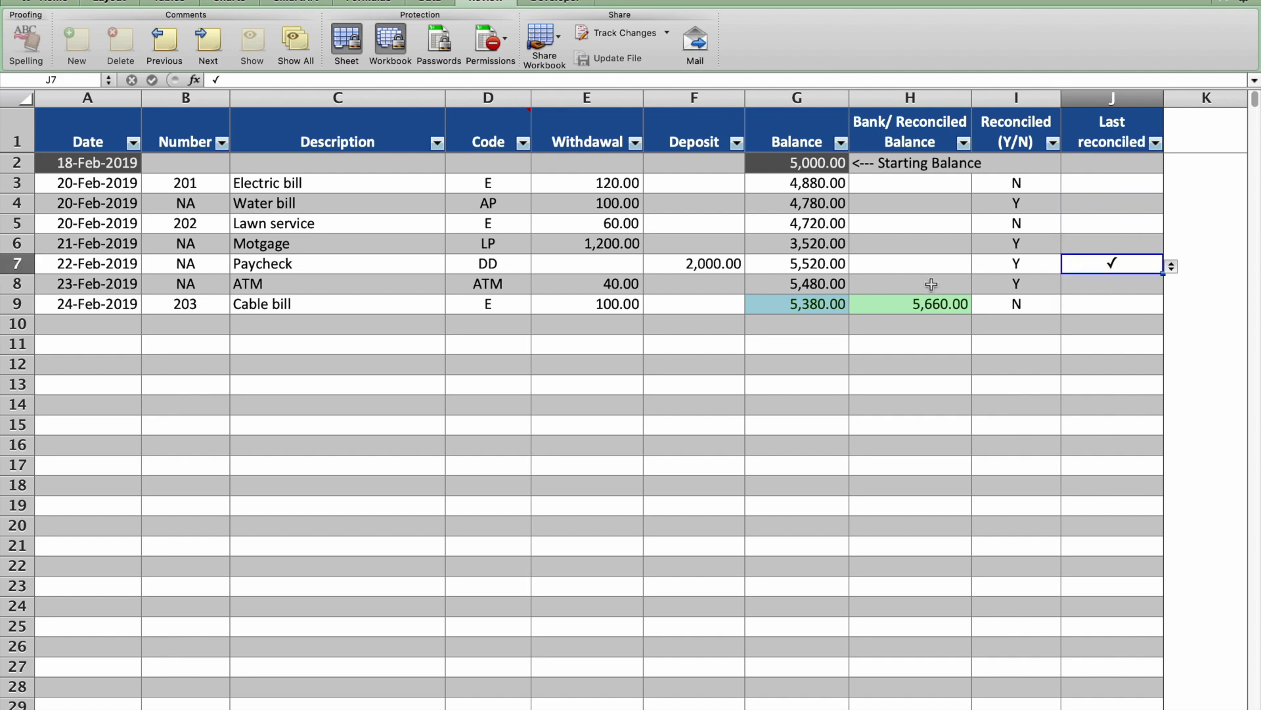